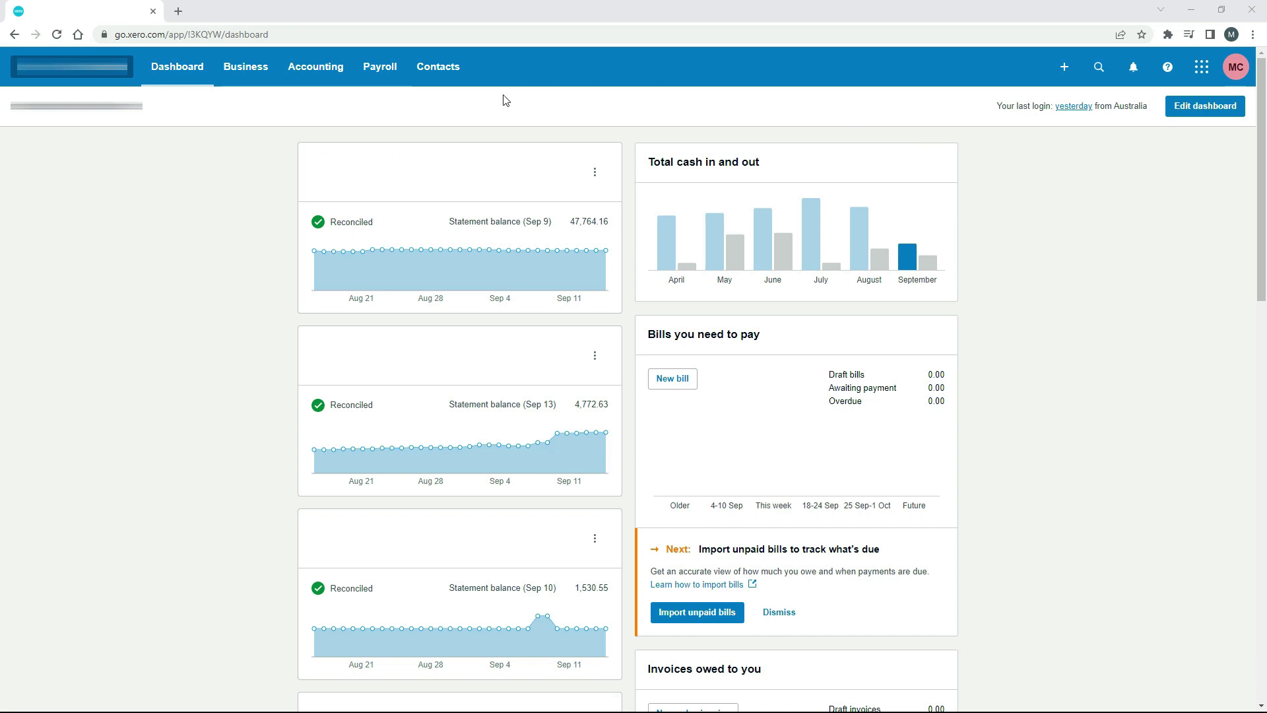
- Go to the organisation's Settings > Payment services page, where only PayPal is connected
{"action": "left_click", "coordinate": [109, 78]}
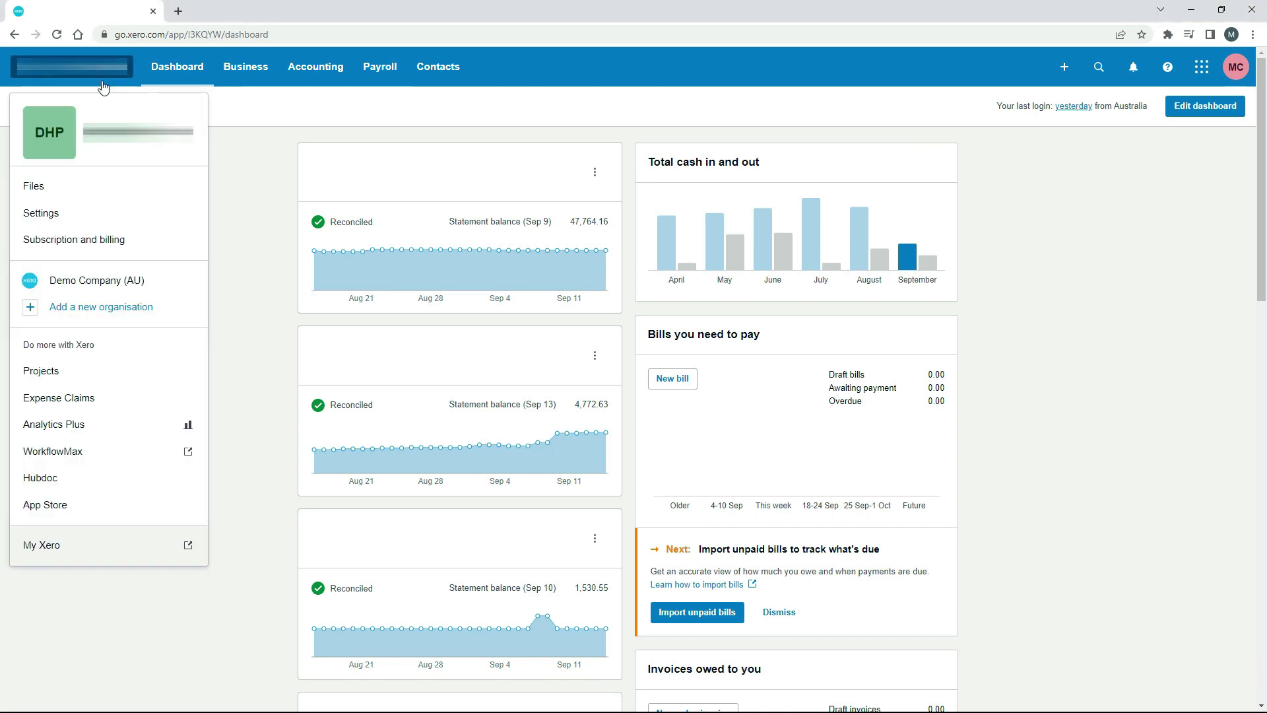
{"action": "left_click", "coordinate": [100, 227]}
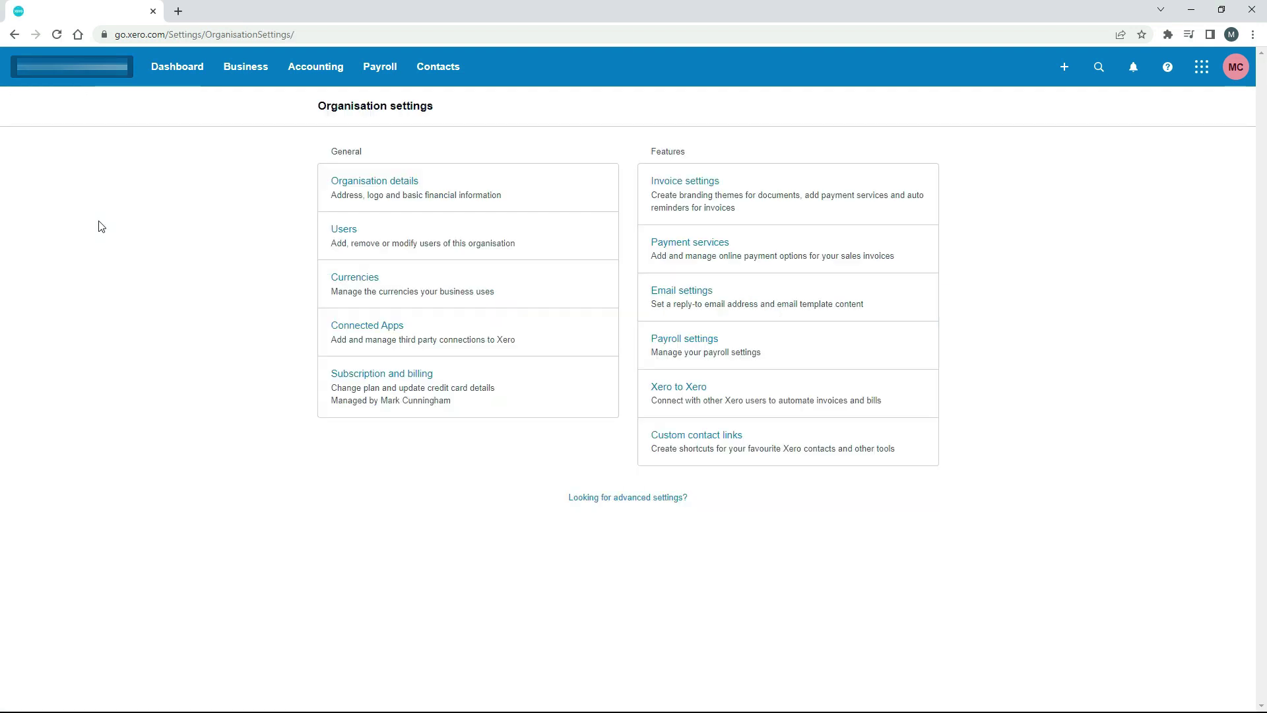
{"action": "left_click", "coordinate": [716, 254]}
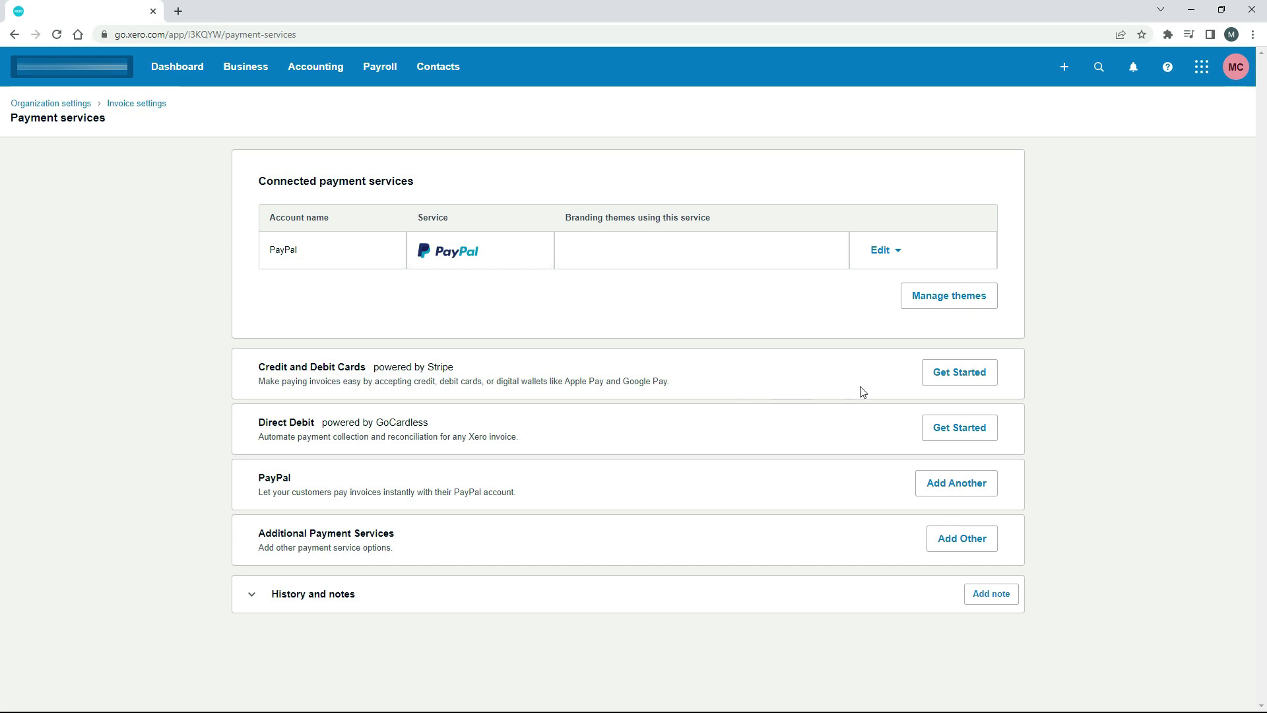
- Start setting up Credit and Debit Cards powered by Stripe
{"action": "left_click", "coordinate": [961, 374]}
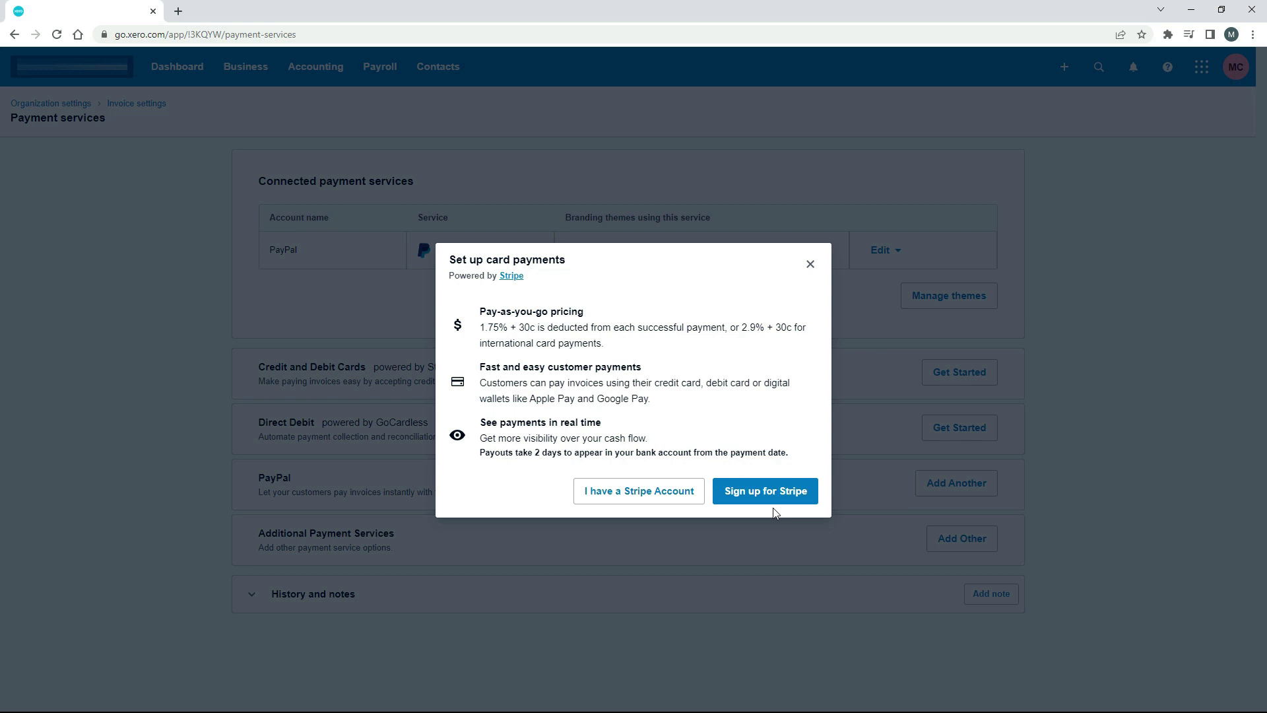
- Log in to the existing Stripe account and connect the selected account to Xero
{"action": "left_click", "coordinate": [641, 492]}
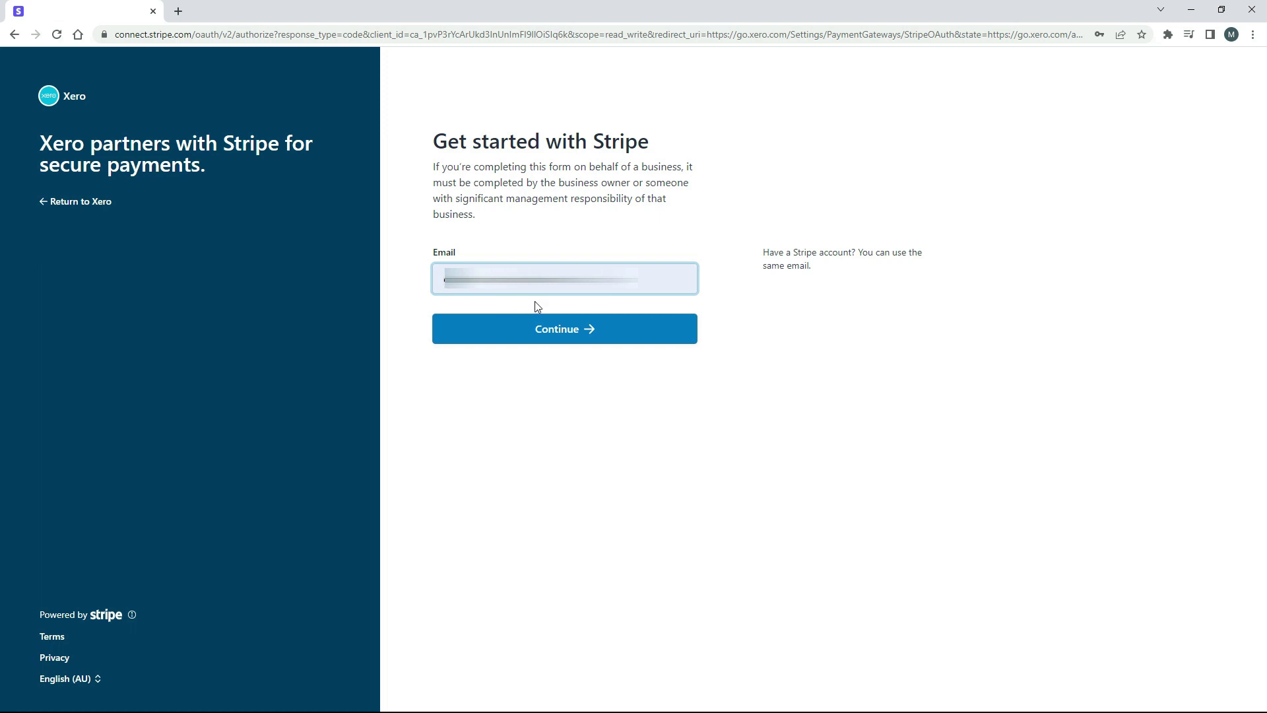
{"action": "left_click", "coordinate": [565, 330]}
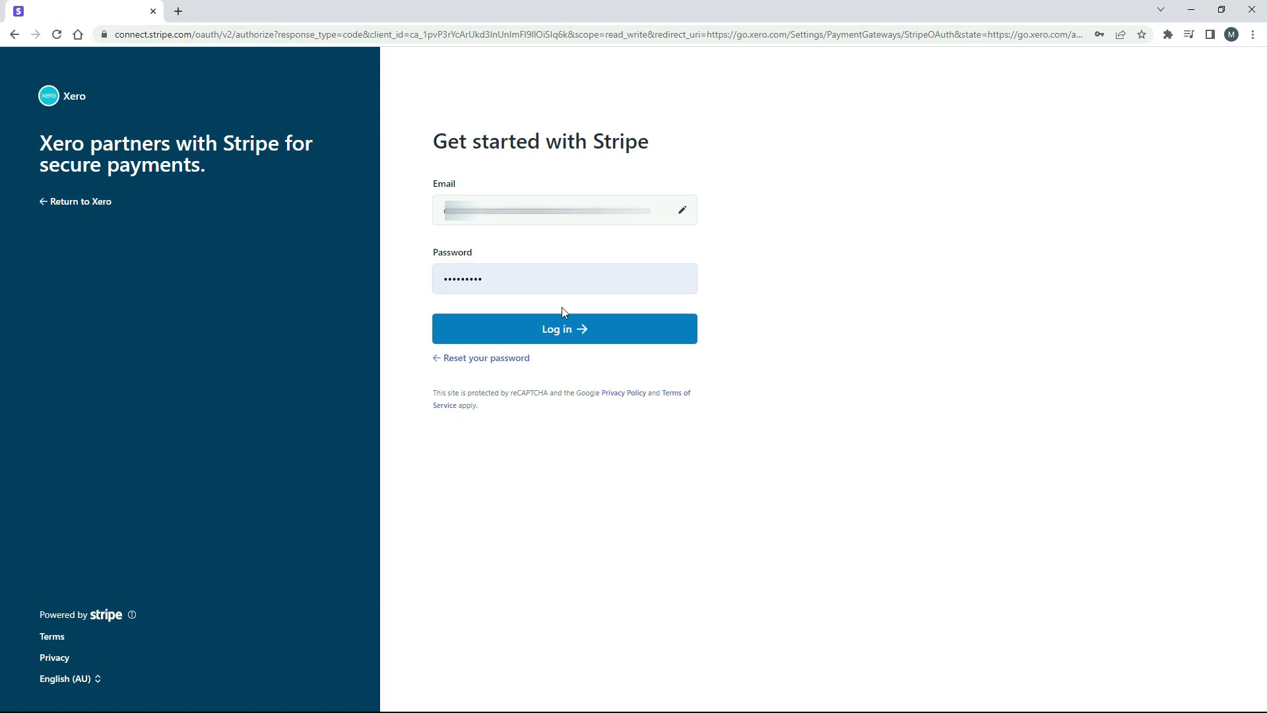
{"action": "left_click", "coordinate": [566, 337]}
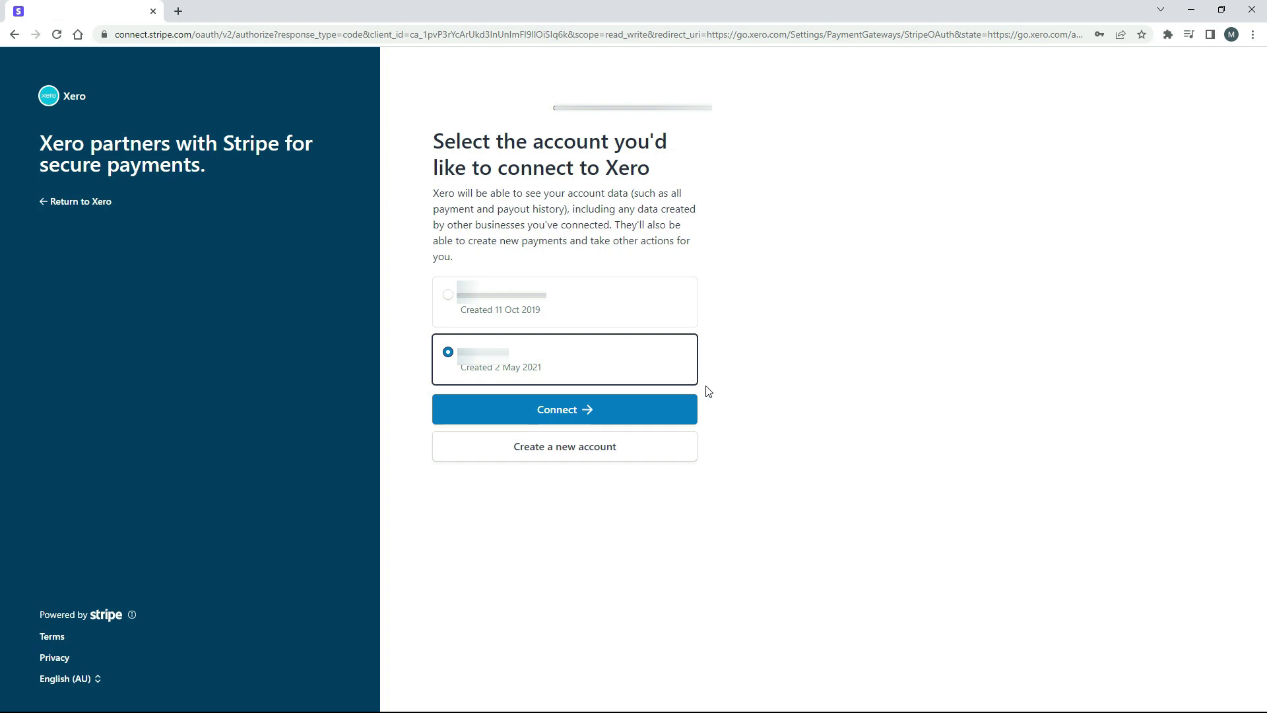
{"action": "left_click", "coordinate": [578, 409]}
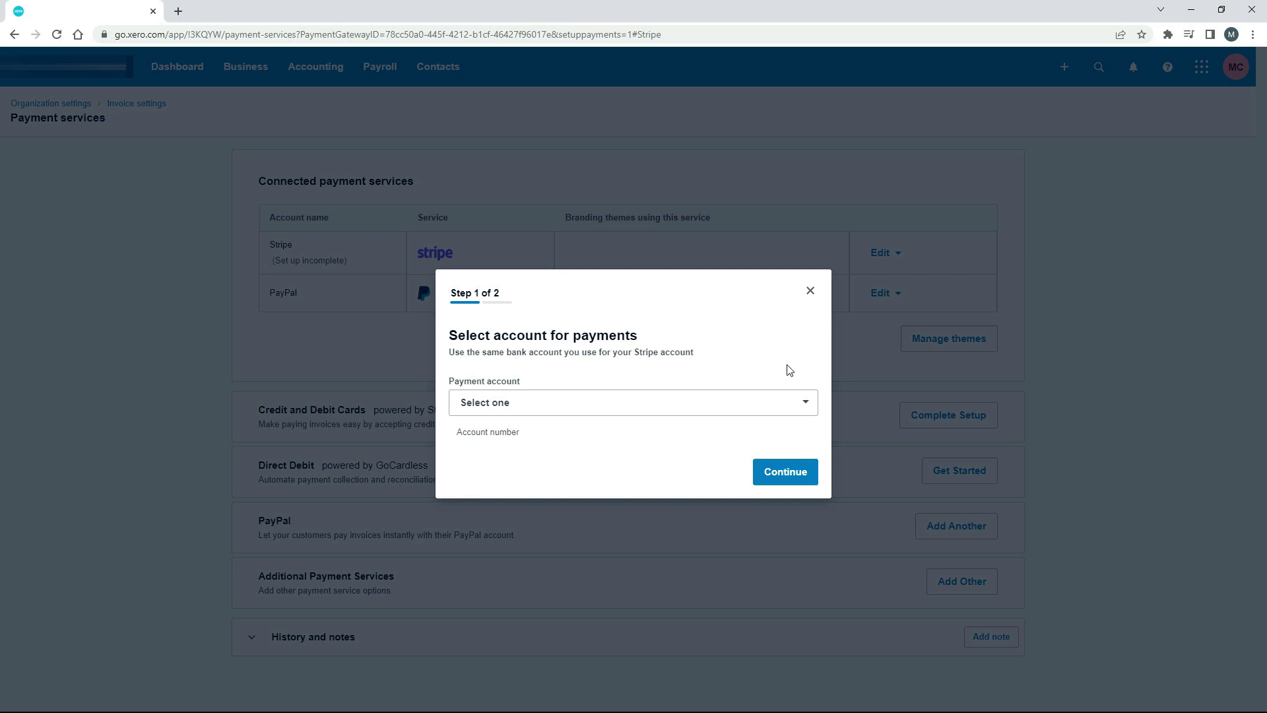
- Choose 130 - Stripe AUD K as the Stripe payment account and continue to step 2
{"action": "left_click", "coordinate": [807, 402]}
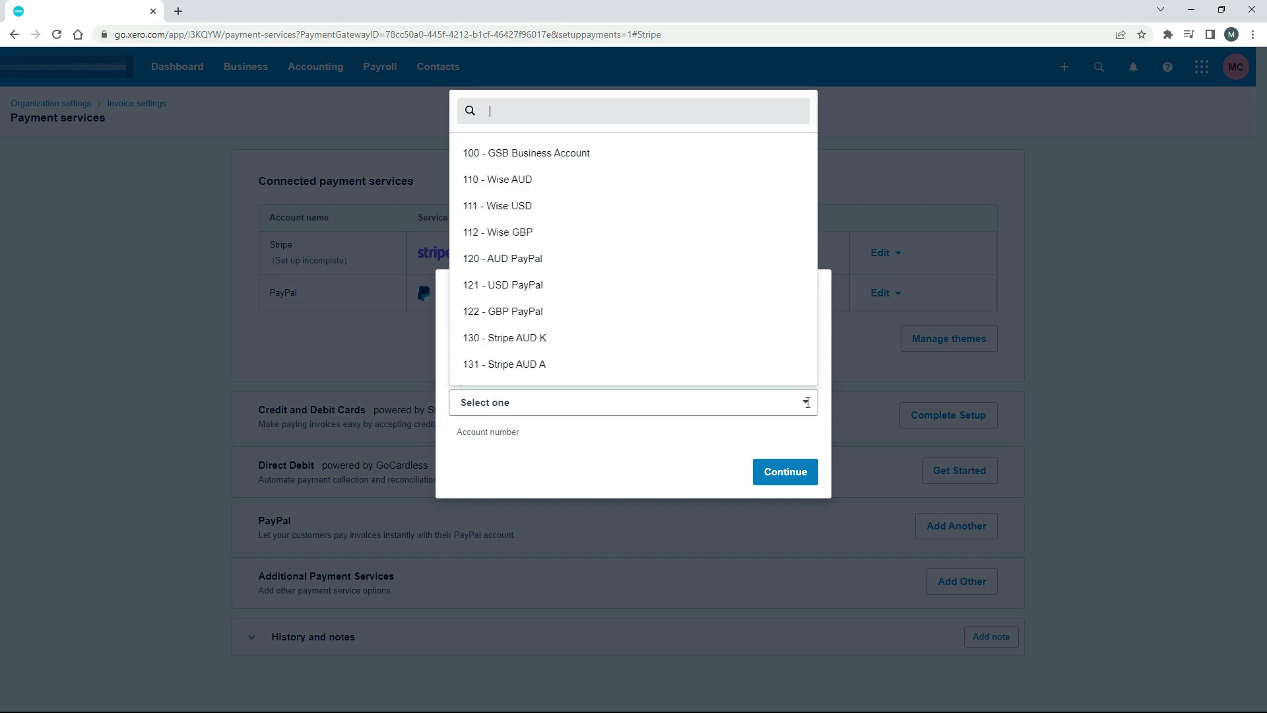
{"action": "left_click", "coordinate": [572, 343]}
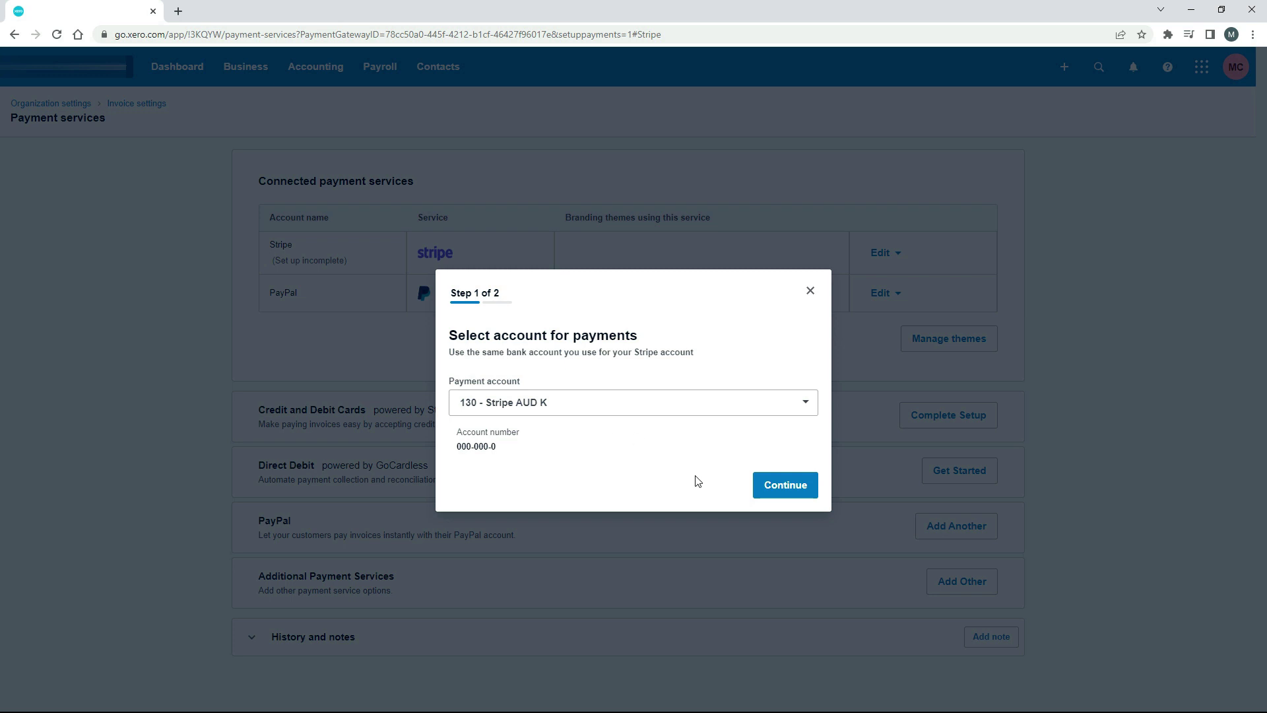
{"action": "left_click", "coordinate": [789, 487]}
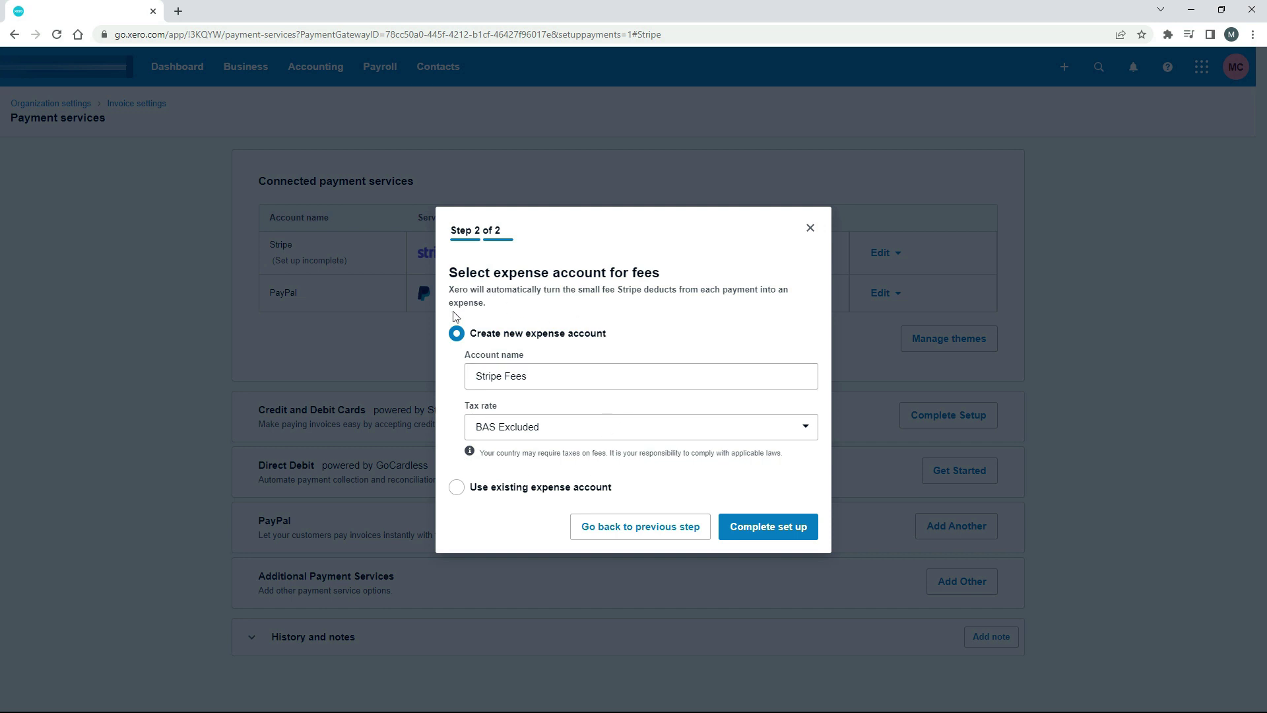
- Send Stripe fees to the existing 406-3 - Bank Fees - Stripe expense account and finish setup
{"action": "left_click", "coordinate": [456, 488]}
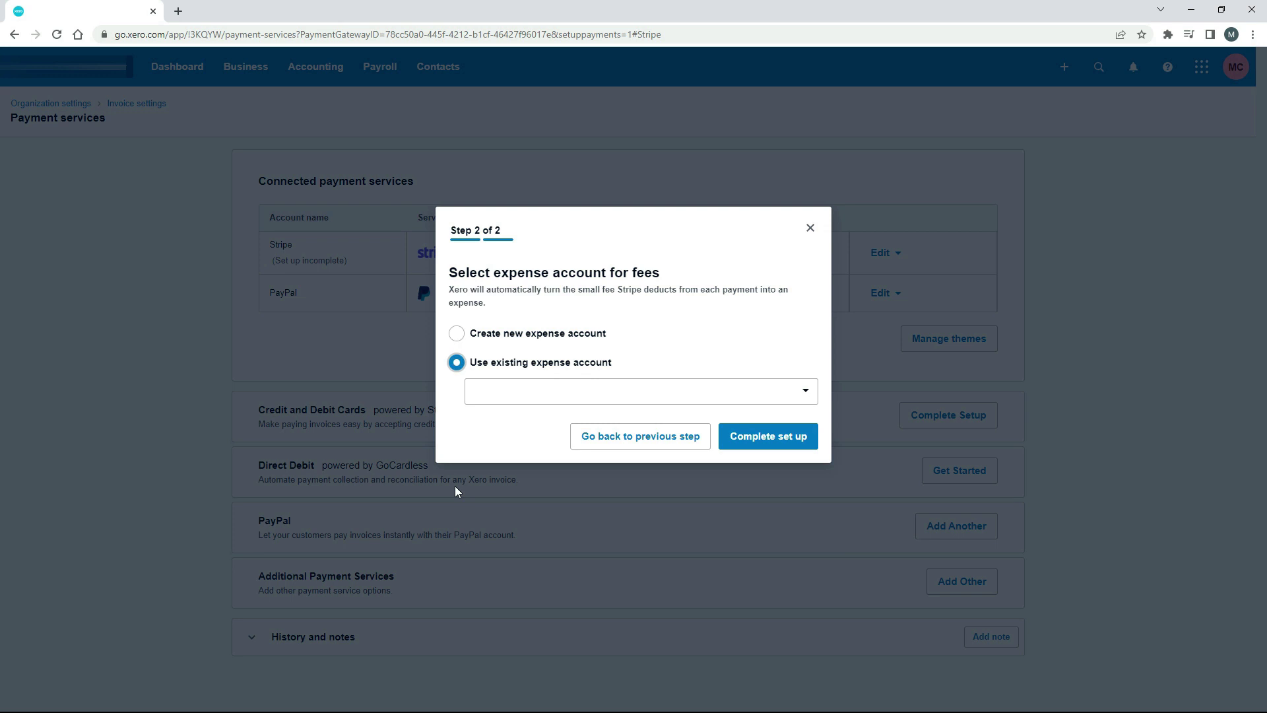
{"action": "left_click", "coordinate": [805, 391]}
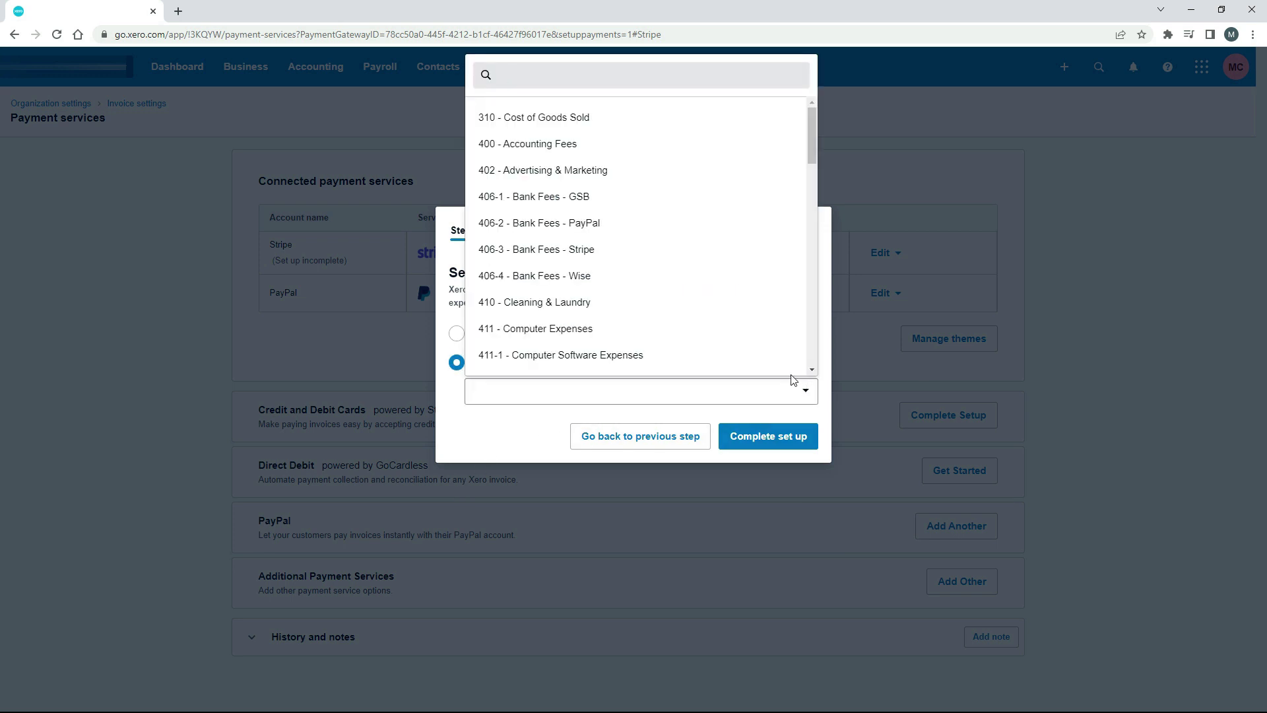
{"action": "scroll", "coordinate": [639, 262], "scroll_direction": "down", "scroll_amount": 1}
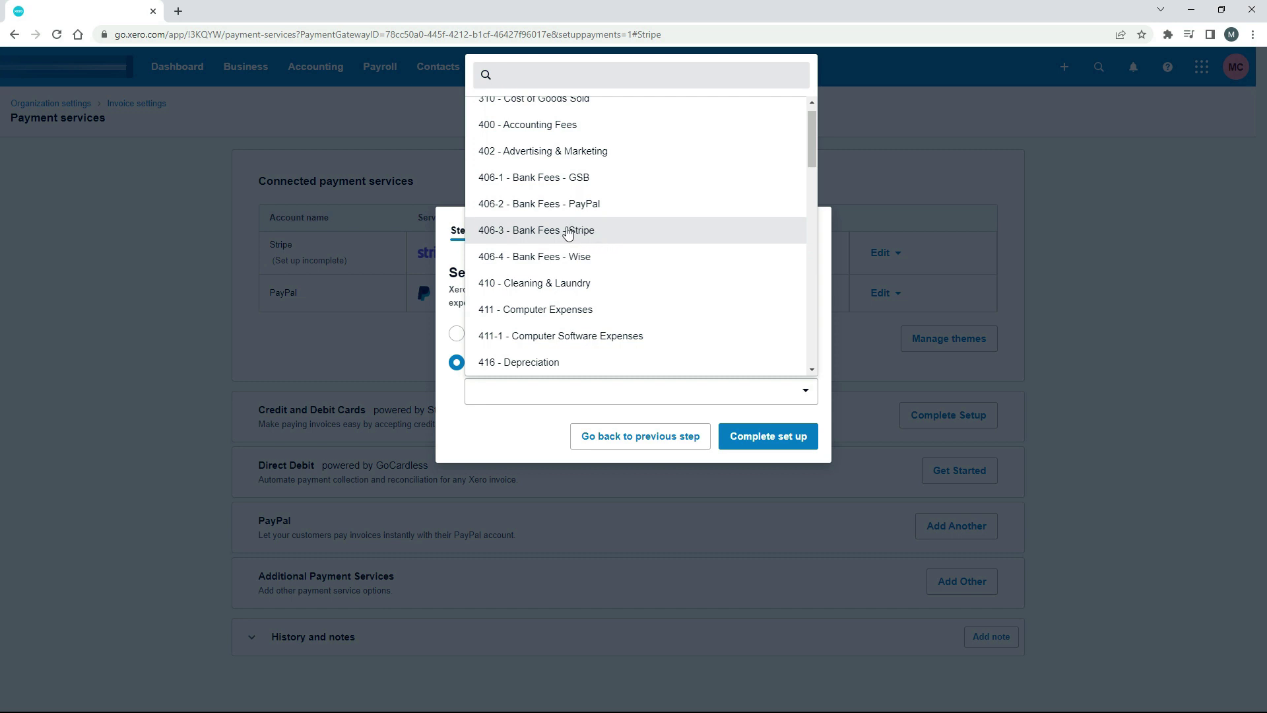
{"action": "left_click", "coordinate": [619, 232]}
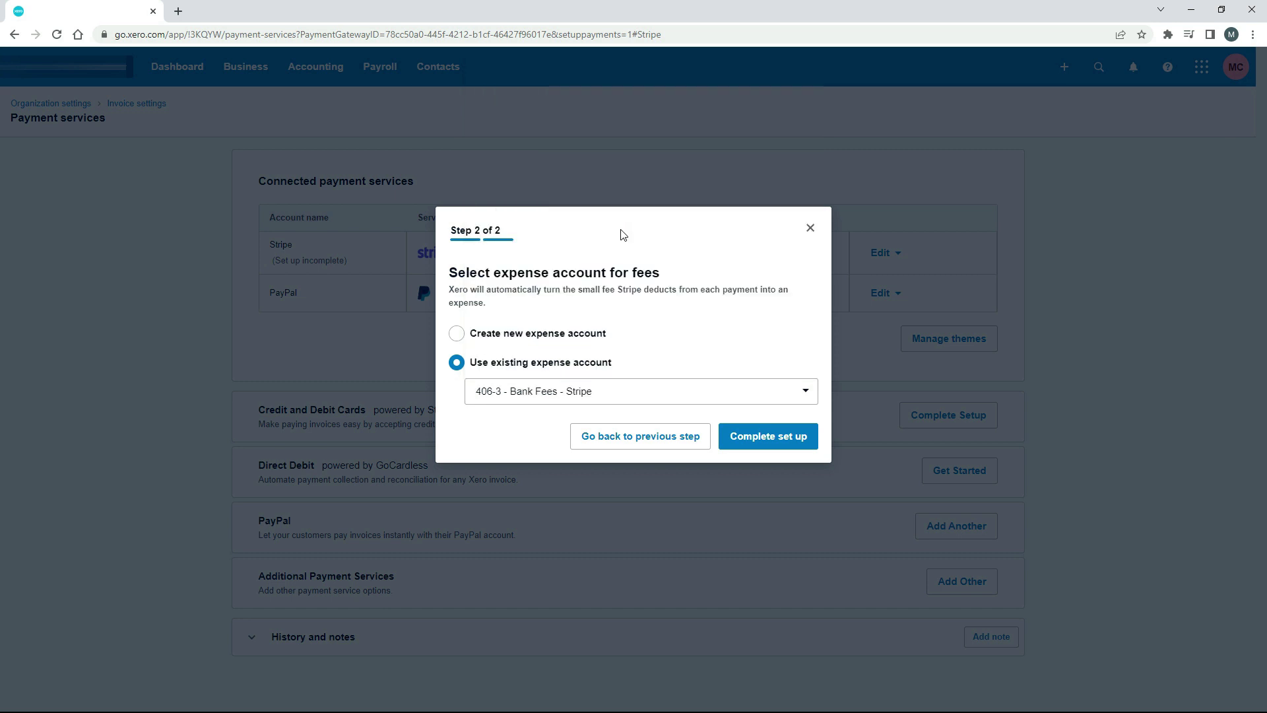
{"action": "left_click", "coordinate": [768, 436]}
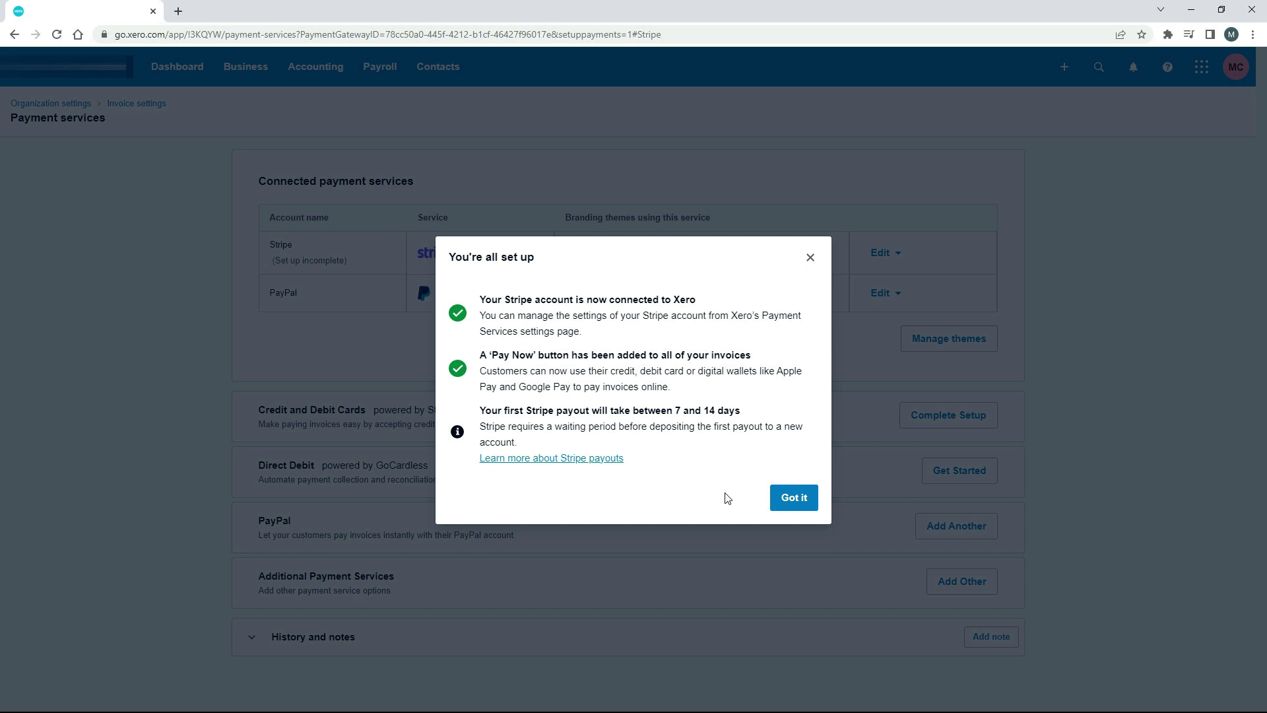
- Dismiss the "You're all set up" confirmation to return to Payment services
{"action": "left_click", "coordinate": [795, 498]}
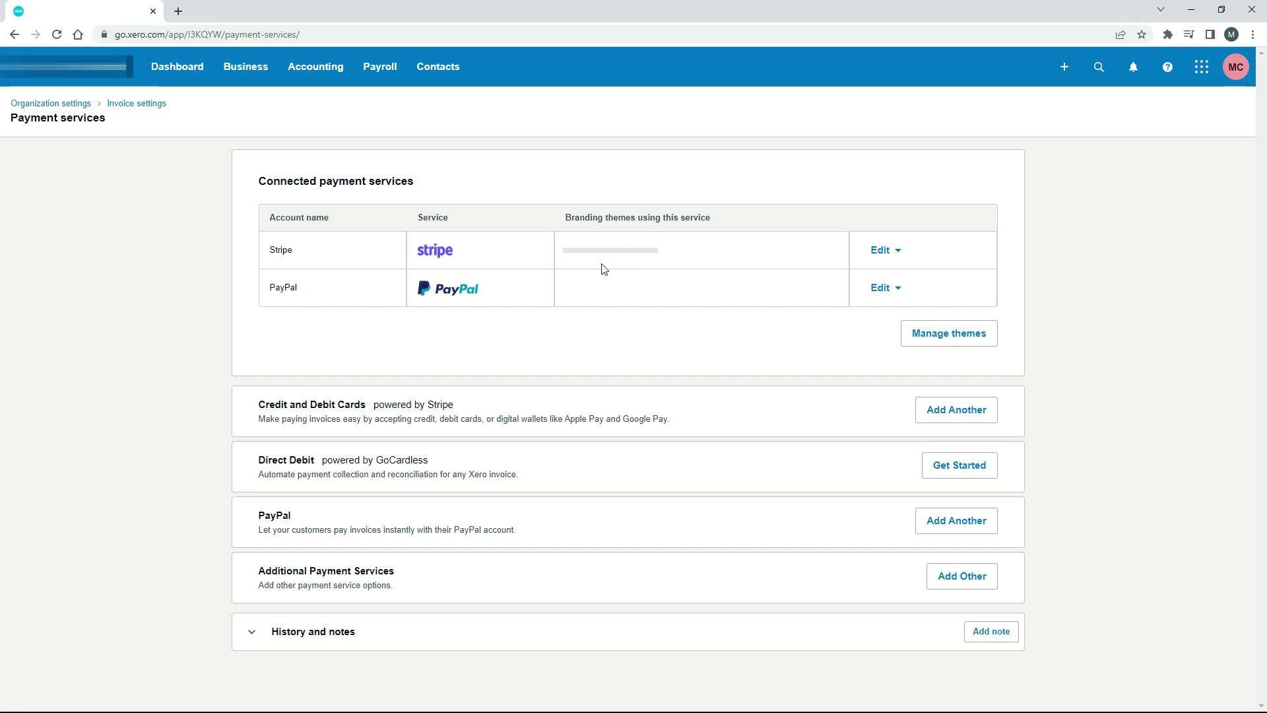
- Open the Service Details of the Stripe connection
{"action": "left_click", "coordinate": [901, 256]}
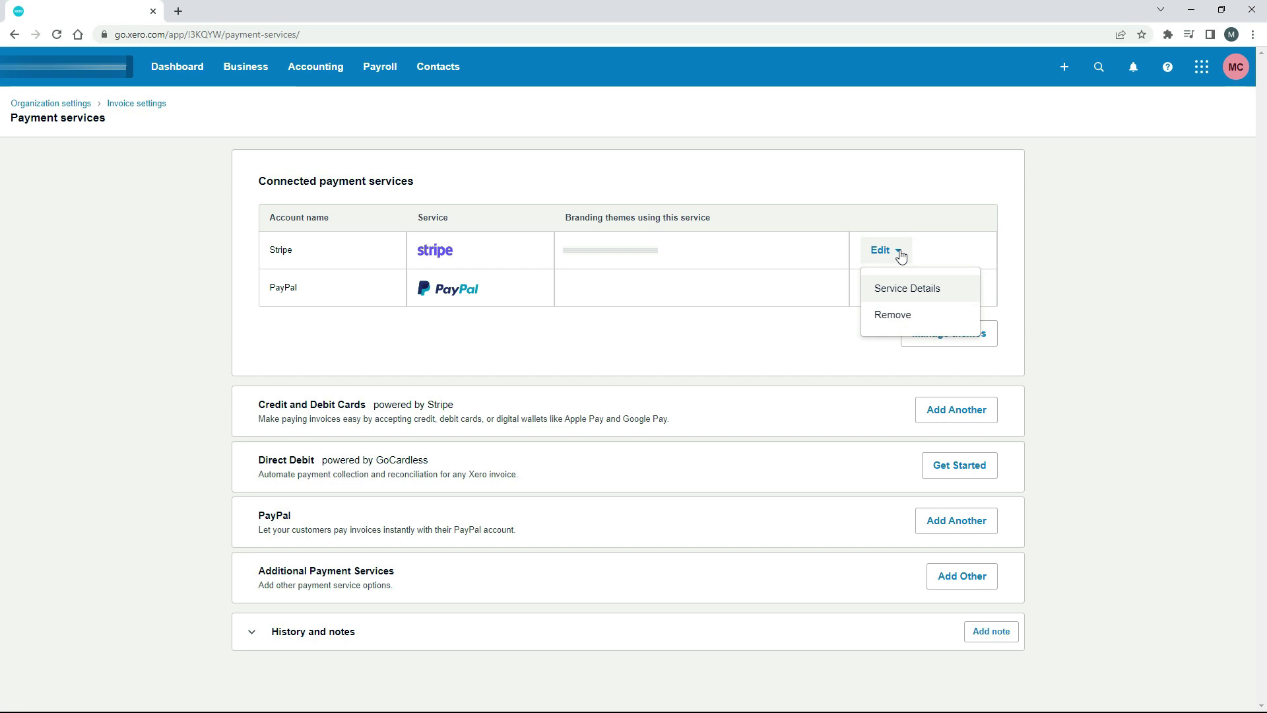
{"action": "left_click", "coordinate": [939, 293]}
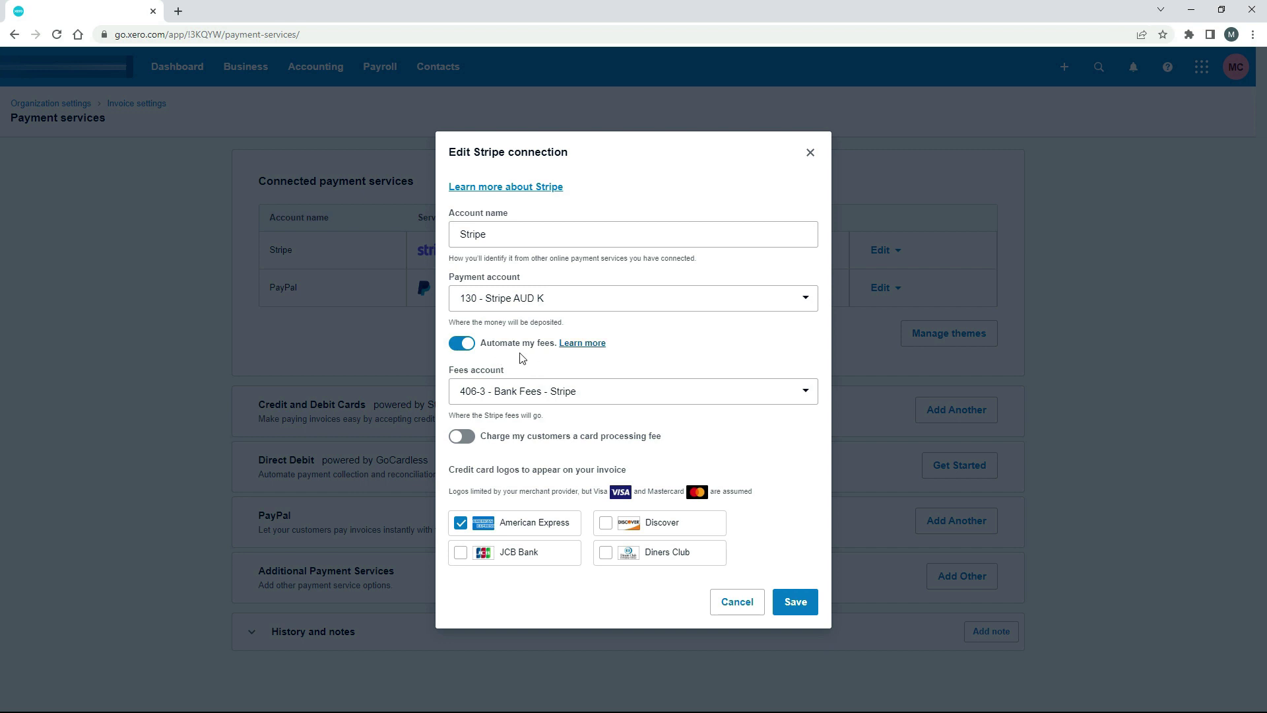
- Keep fees automated to 406-3 - Bank Fees - Stripe and save the Stripe connection
{"action": "left_click", "coordinate": [466, 347]}
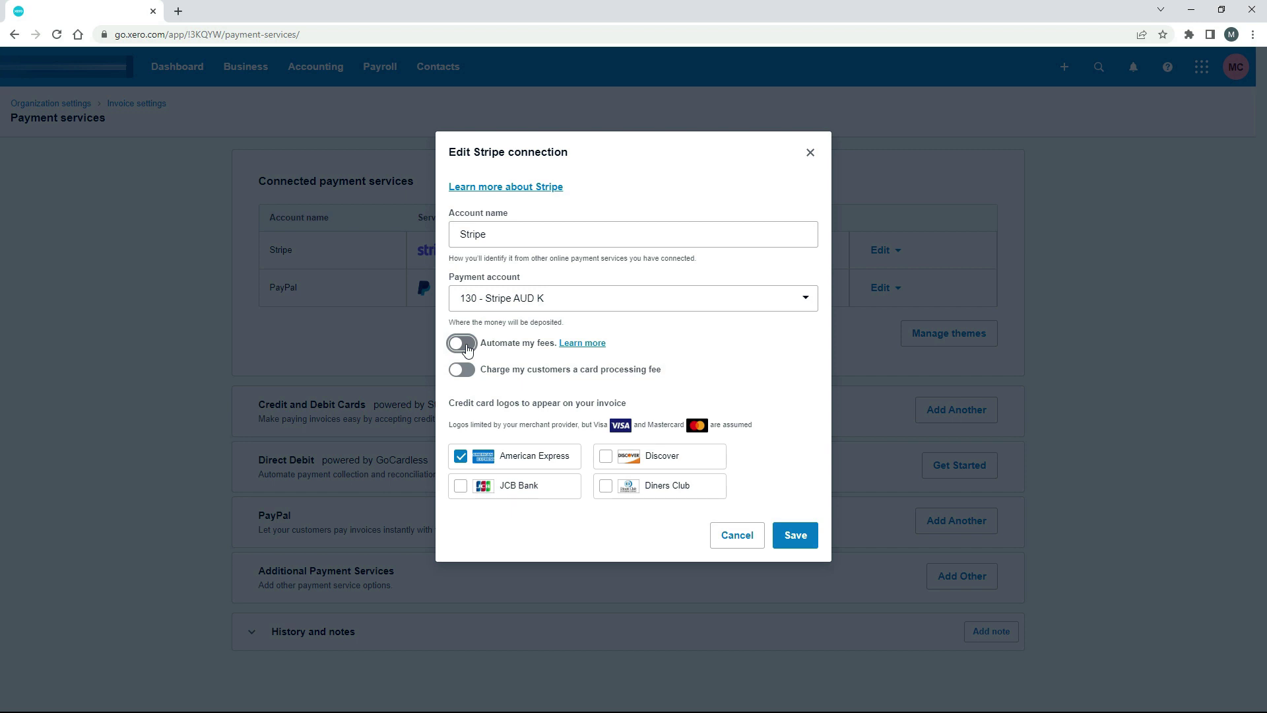
{"action": "left_click", "coordinate": [466, 347]}
{"action": "left_click", "coordinate": [809, 393]}
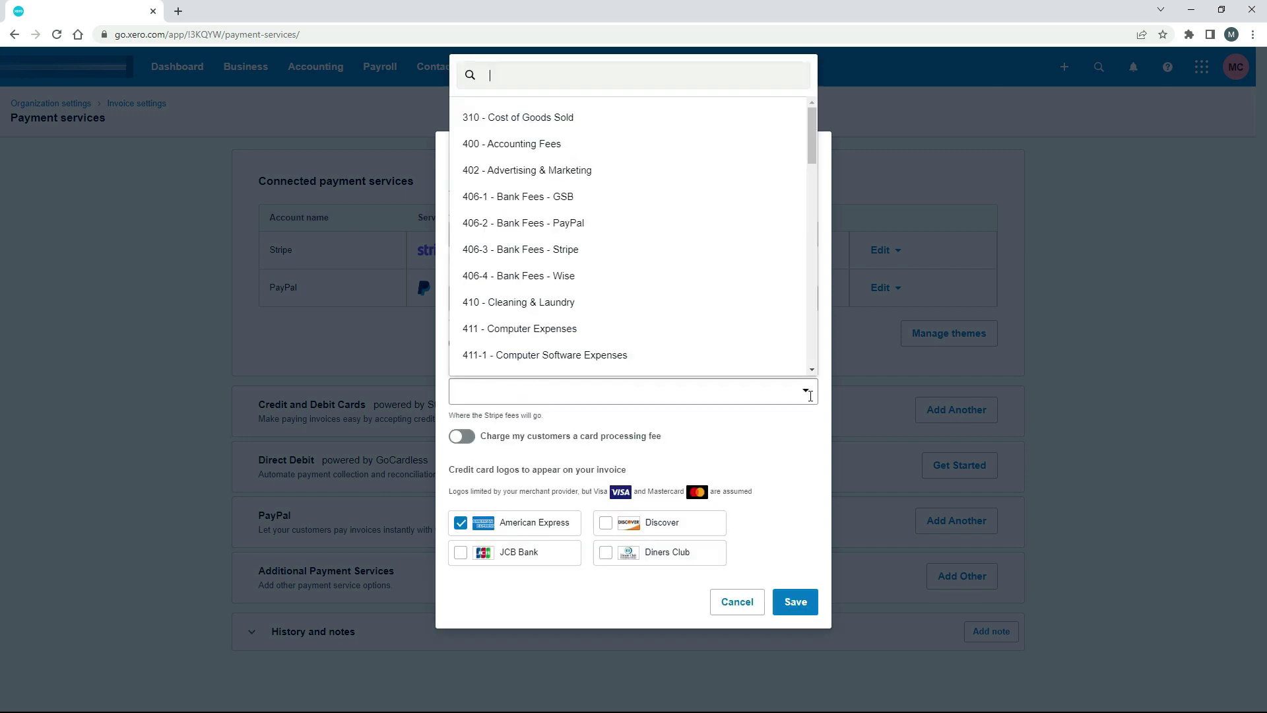
{"action": "scroll", "coordinate": [645, 326], "scroll_direction": "down", "scroll_amount": 1}
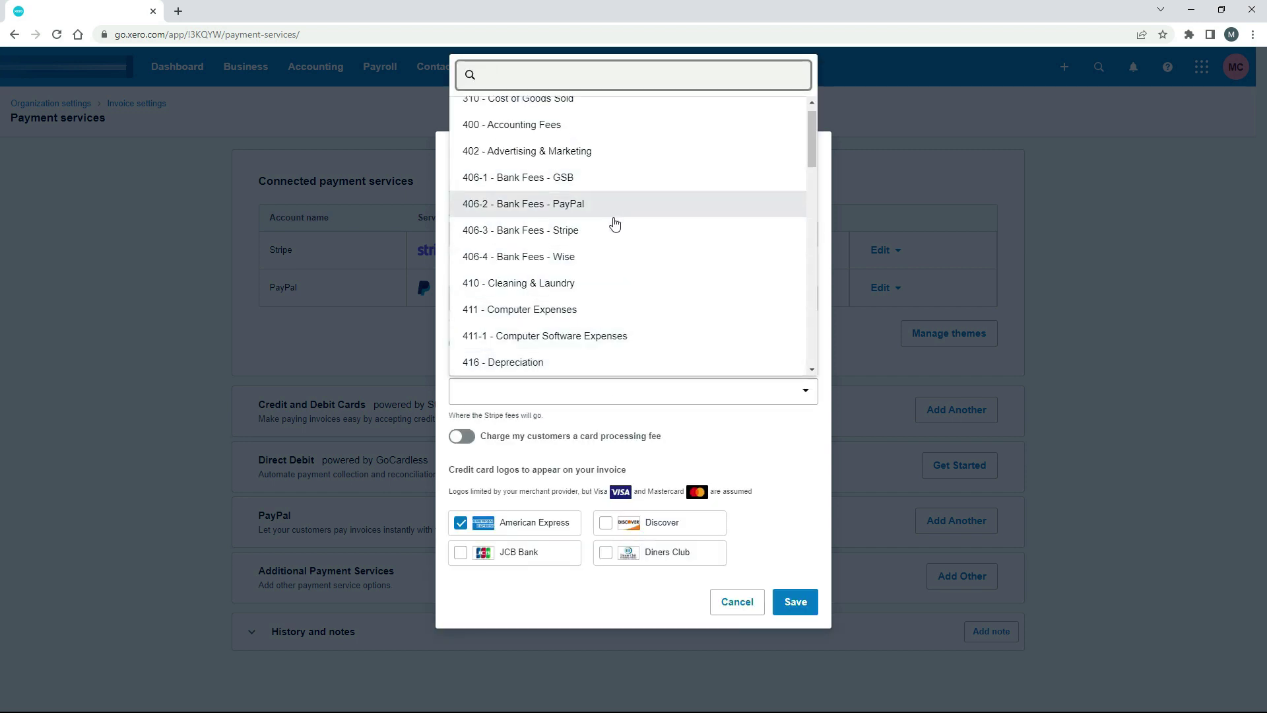
{"action": "left_click", "coordinate": [557, 233]}
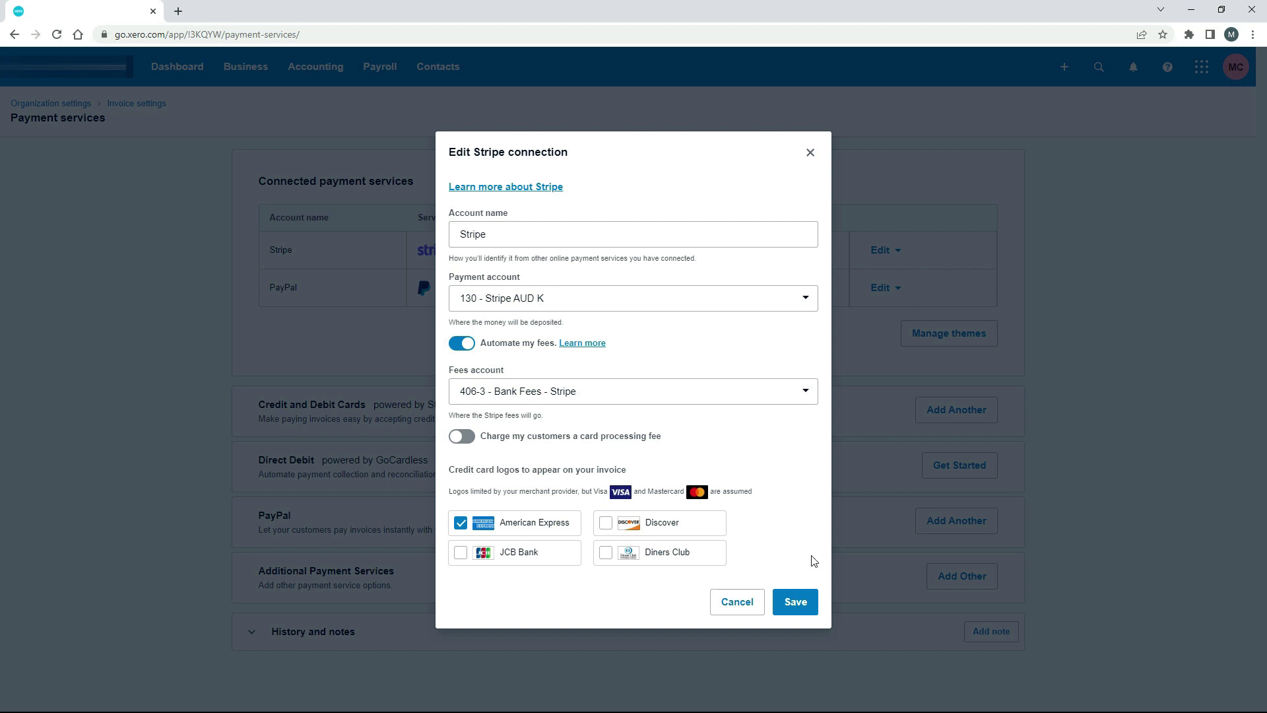
{"action": "left_click", "coordinate": [793, 605]}
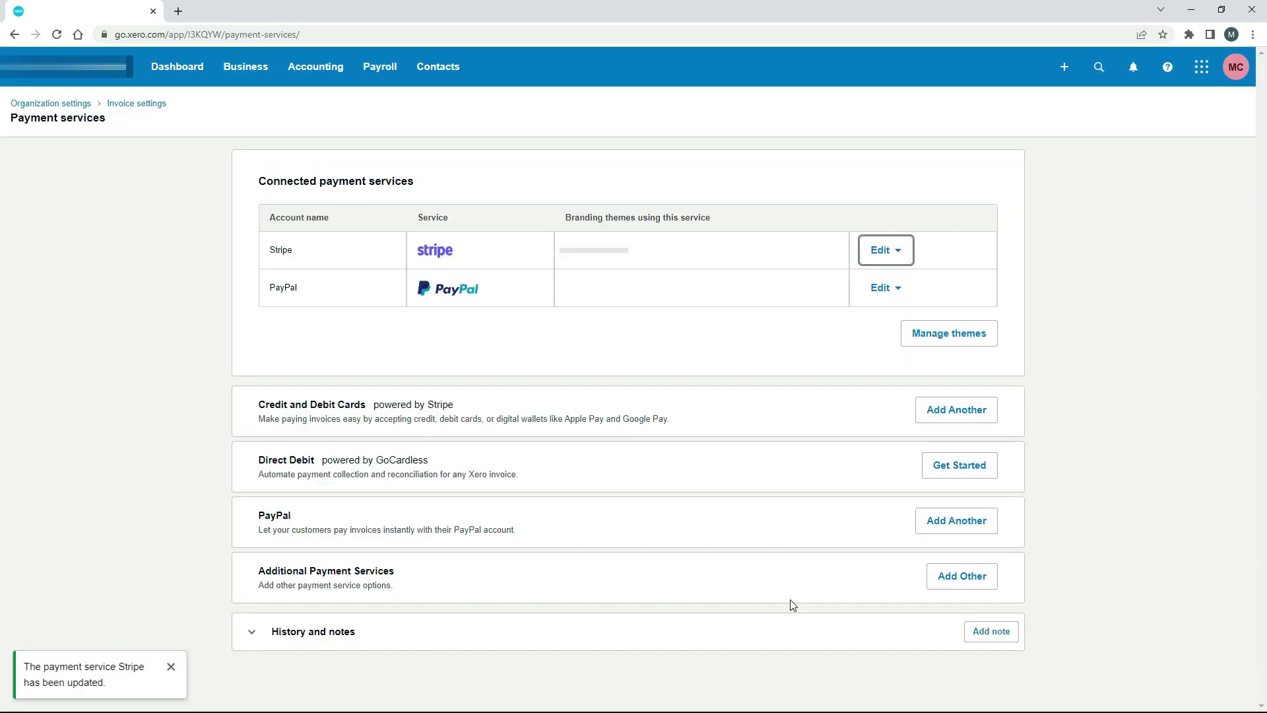
- Duplicate the Xero tab and open Invoice settings there via Organisation settings
{"action": "left_click", "coordinate": [170, 667]}
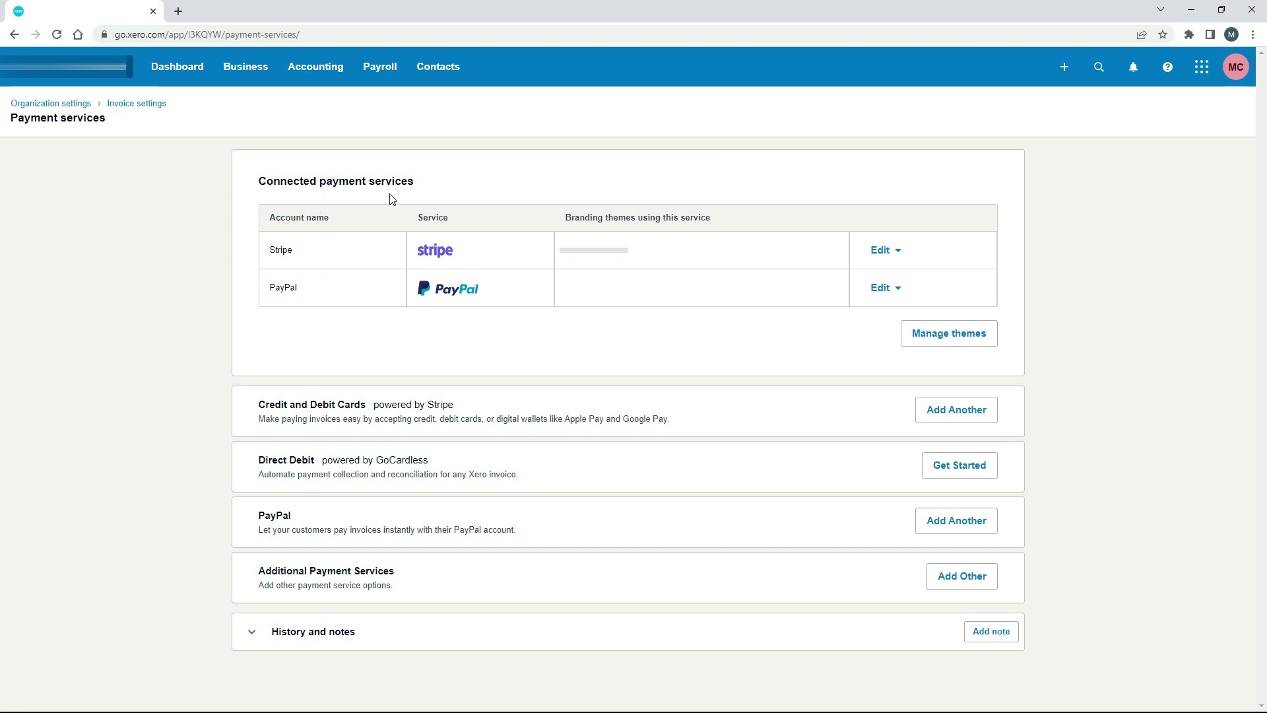
{"action": "right_click", "coordinate": [92, 20]}
{"action": "left_click", "coordinate": [161, 107]}
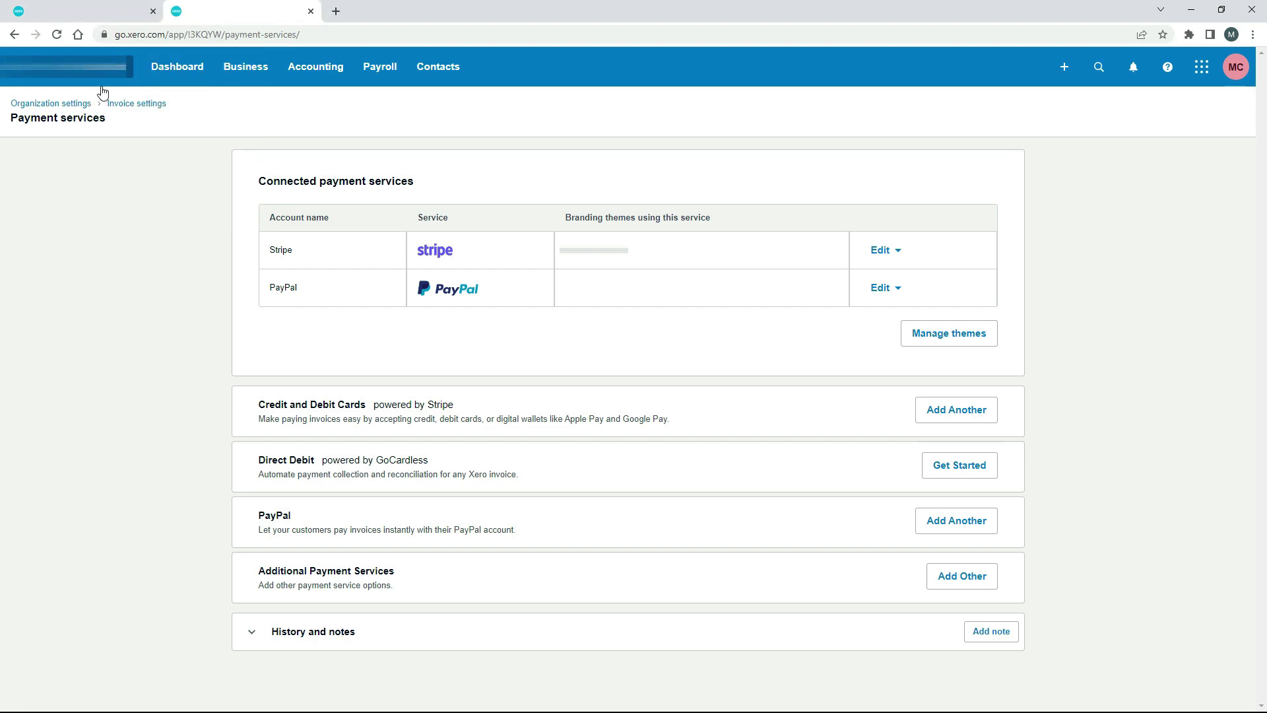
{"action": "left_click", "coordinate": [70, 104]}
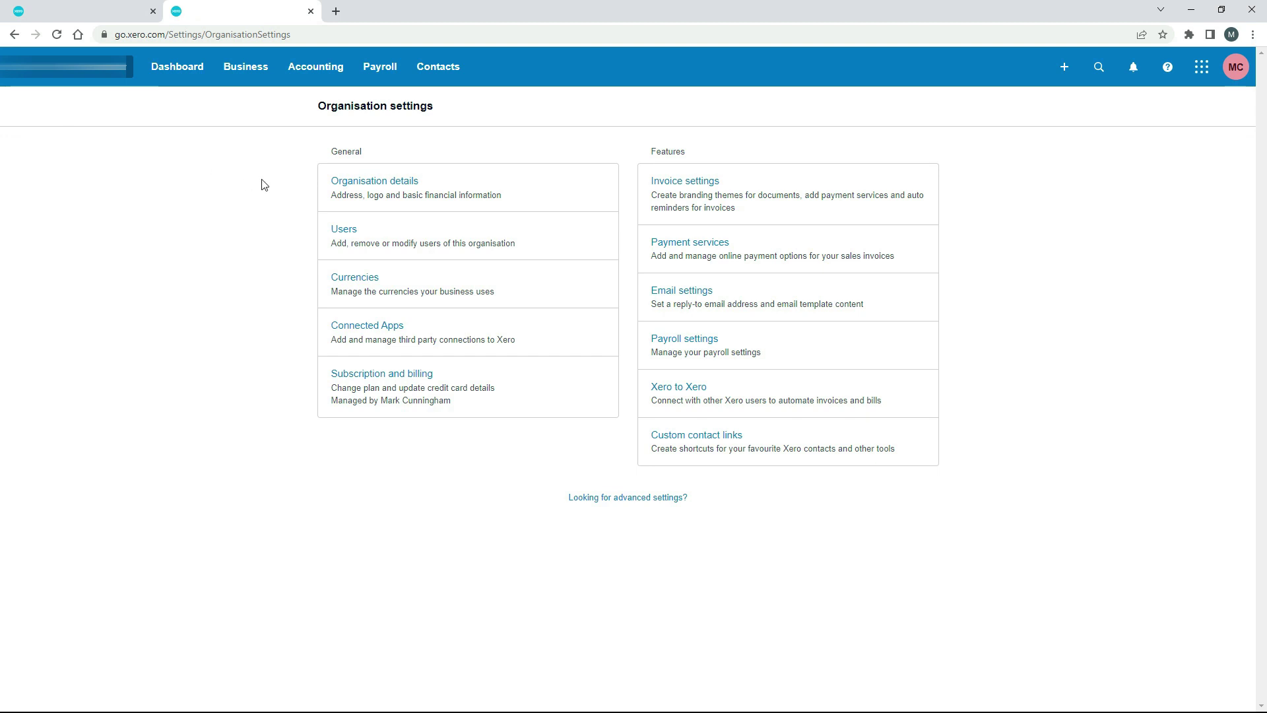
{"action": "left_click", "coordinate": [690, 182]}
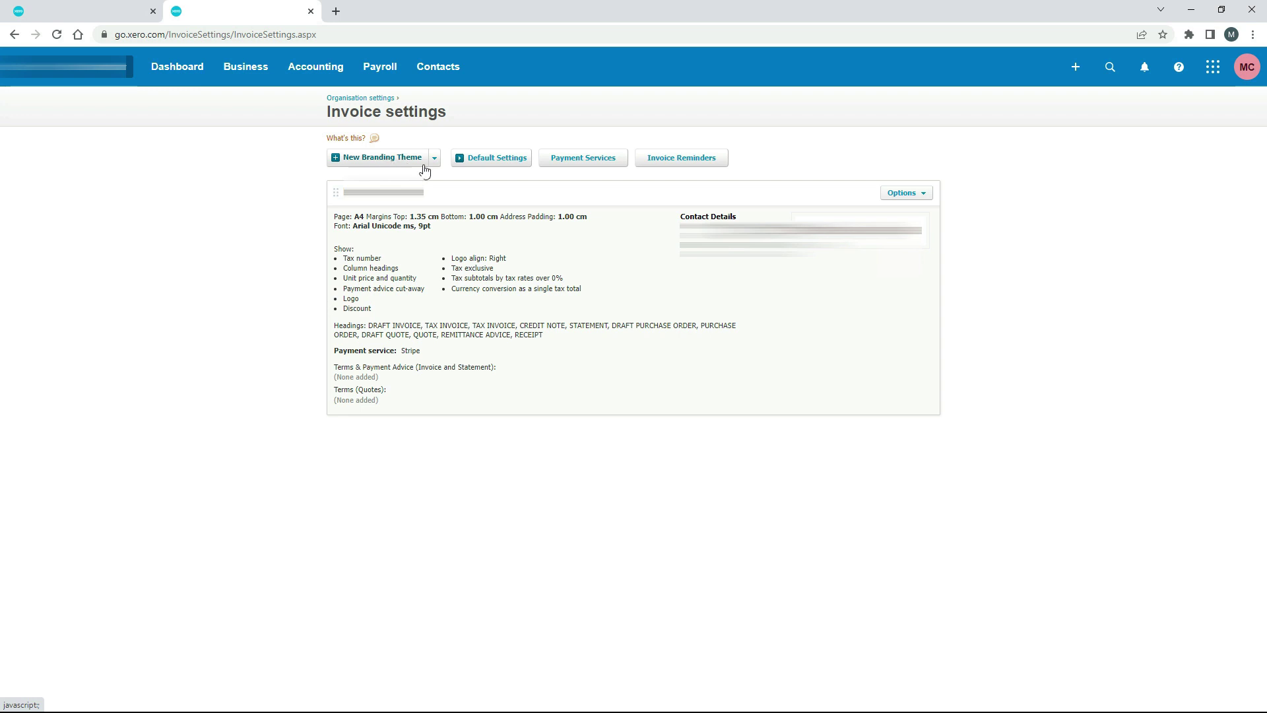
{"action": "left_click", "coordinate": [924, 194]}
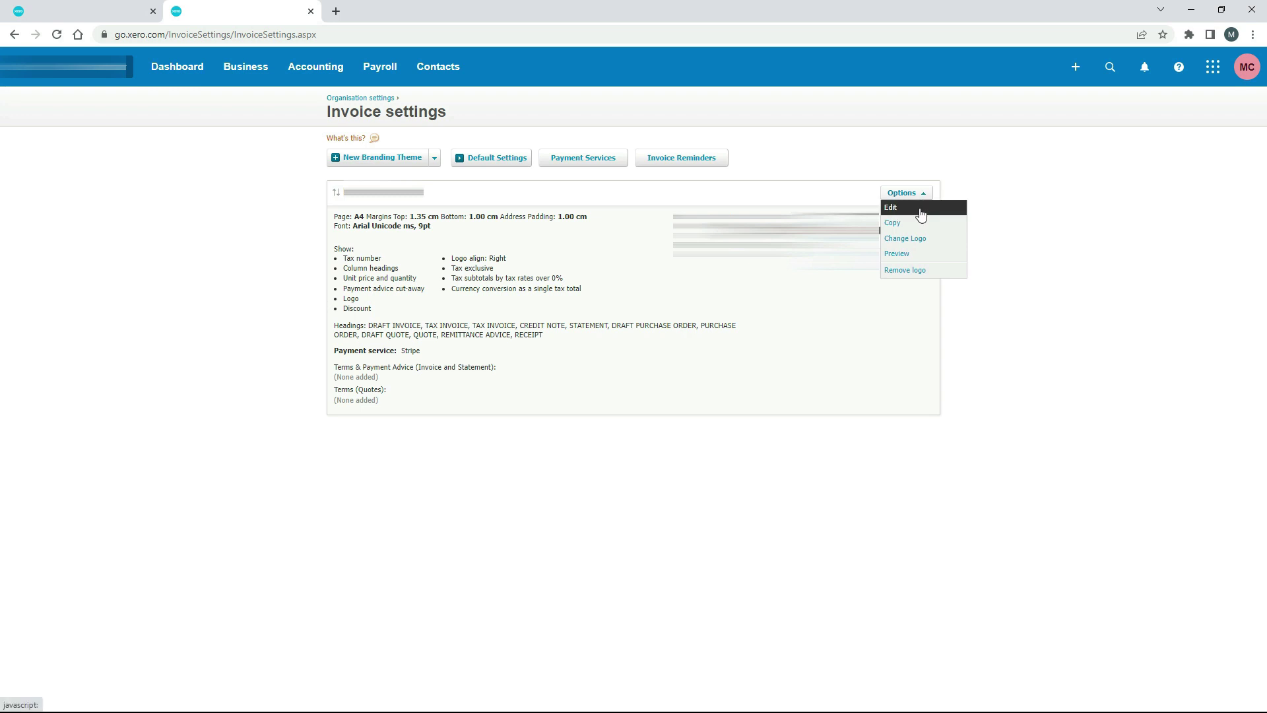
{"action": "left_click", "coordinate": [920, 204]}
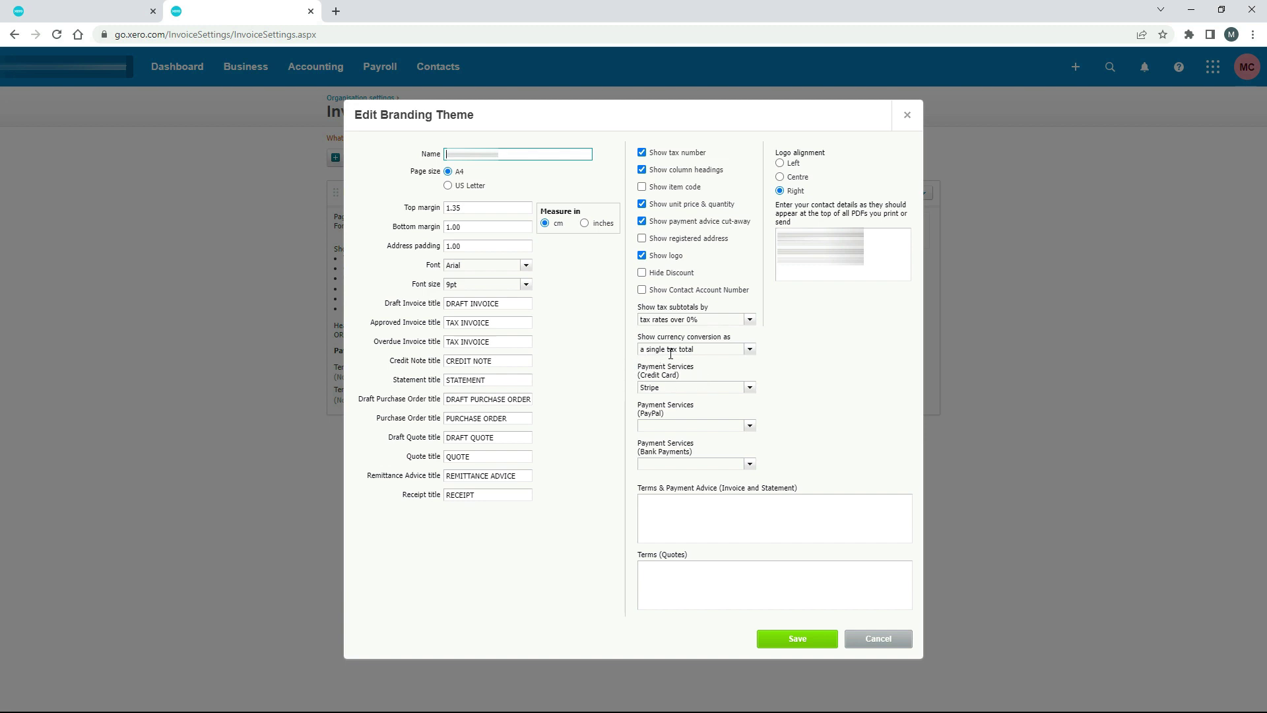
{"action": "left_click", "coordinate": [751, 389]}
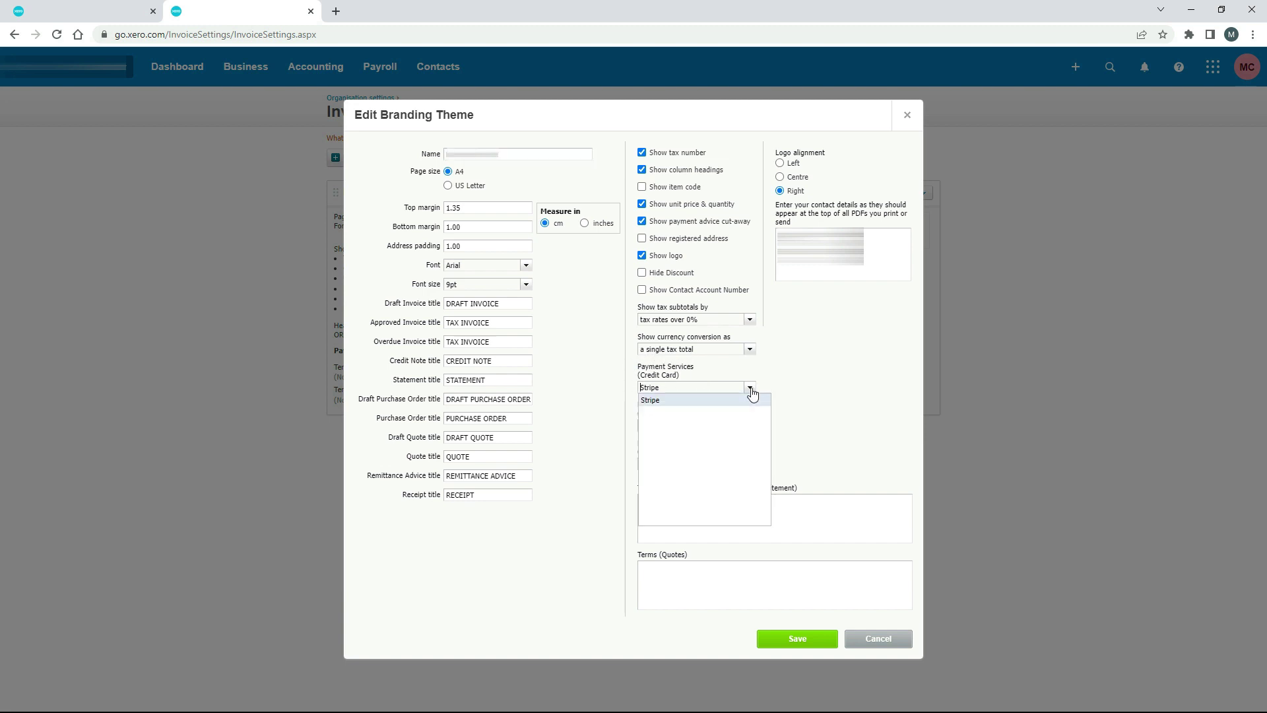
{"action": "left_click", "coordinate": [752, 393]}
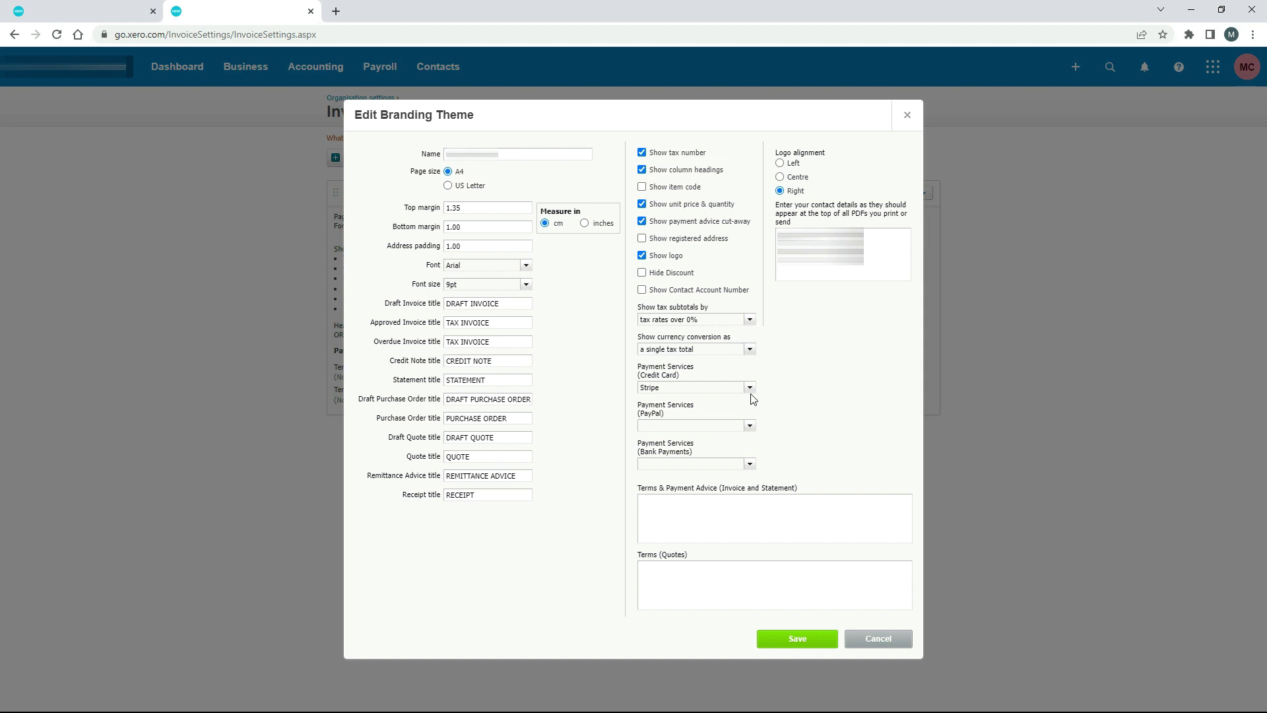
{"action": "left_click", "coordinate": [749, 388]}
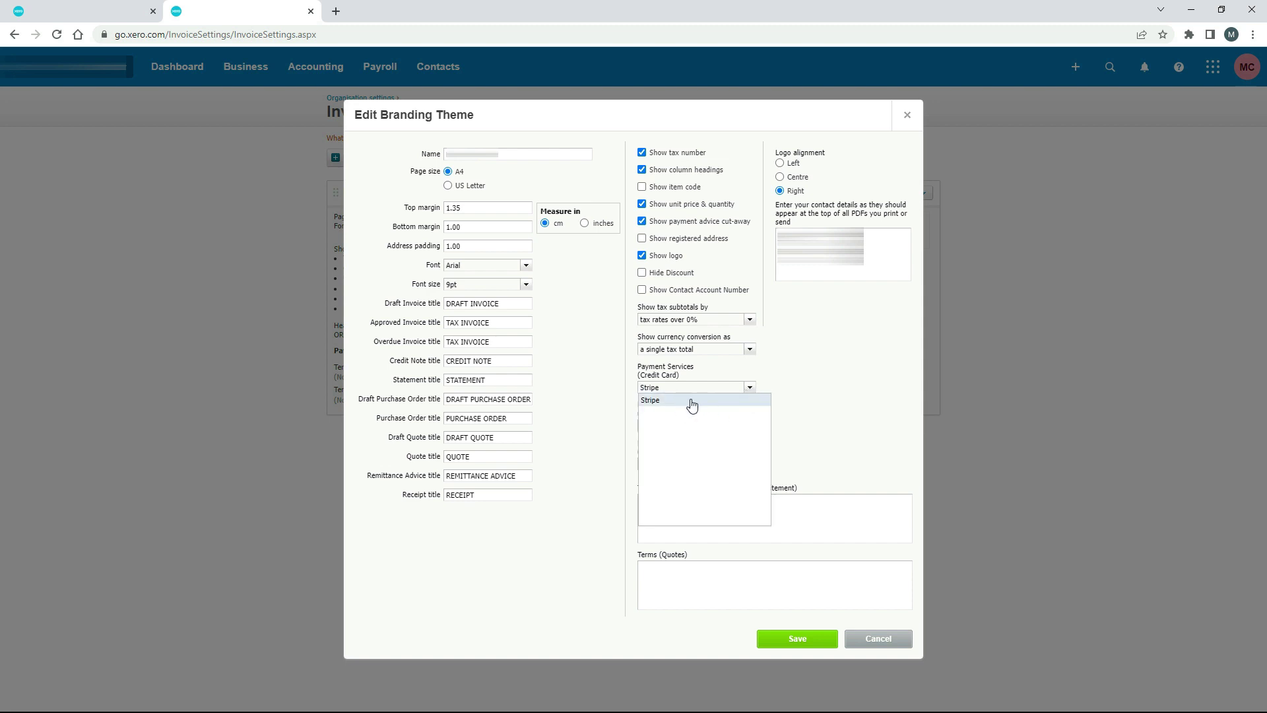
{"action": "left_click", "coordinate": [800, 403]}
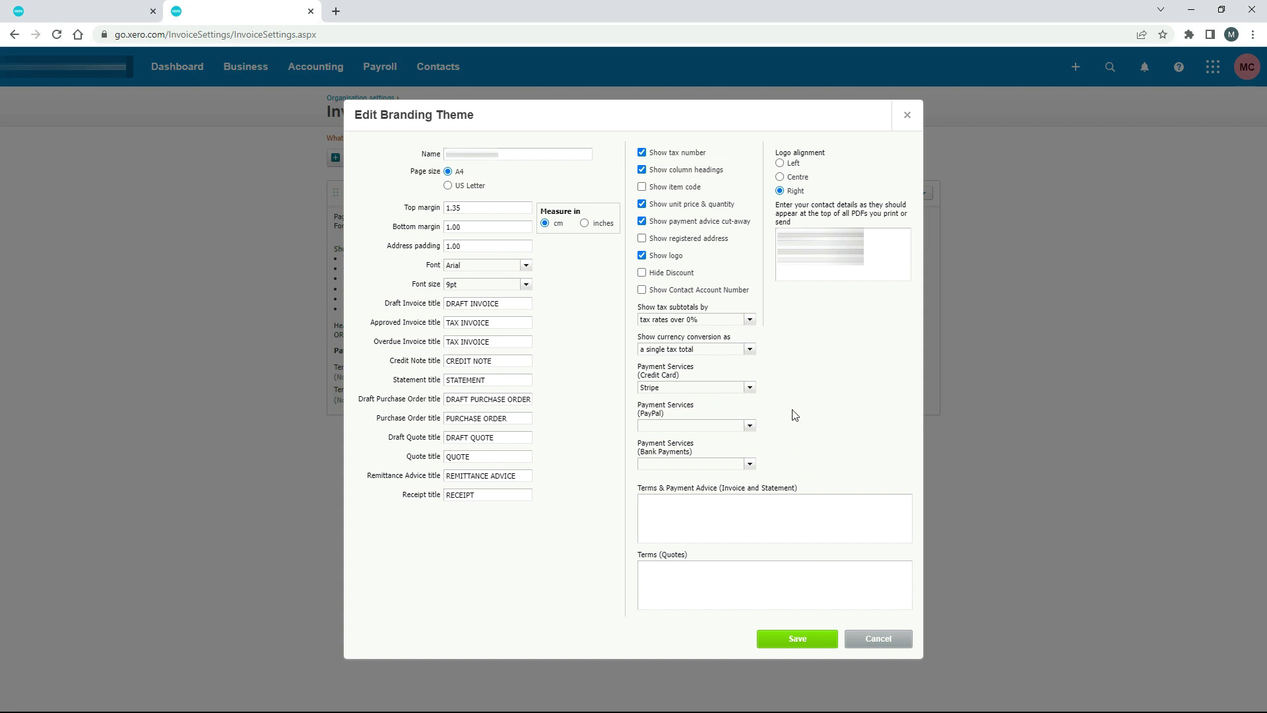
{"action": "left_click", "coordinate": [878, 642]}
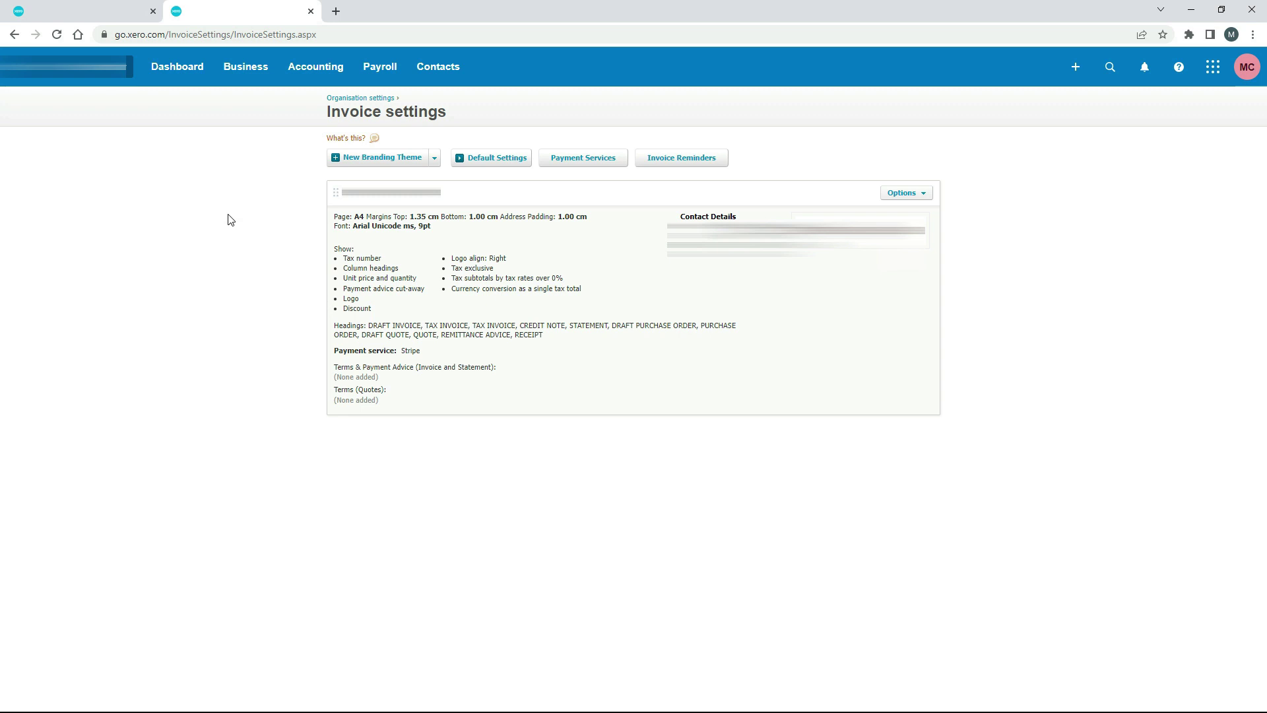
- Start a new invoice from the Business > Invoices list
{"action": "left_click", "coordinate": [245, 70]}
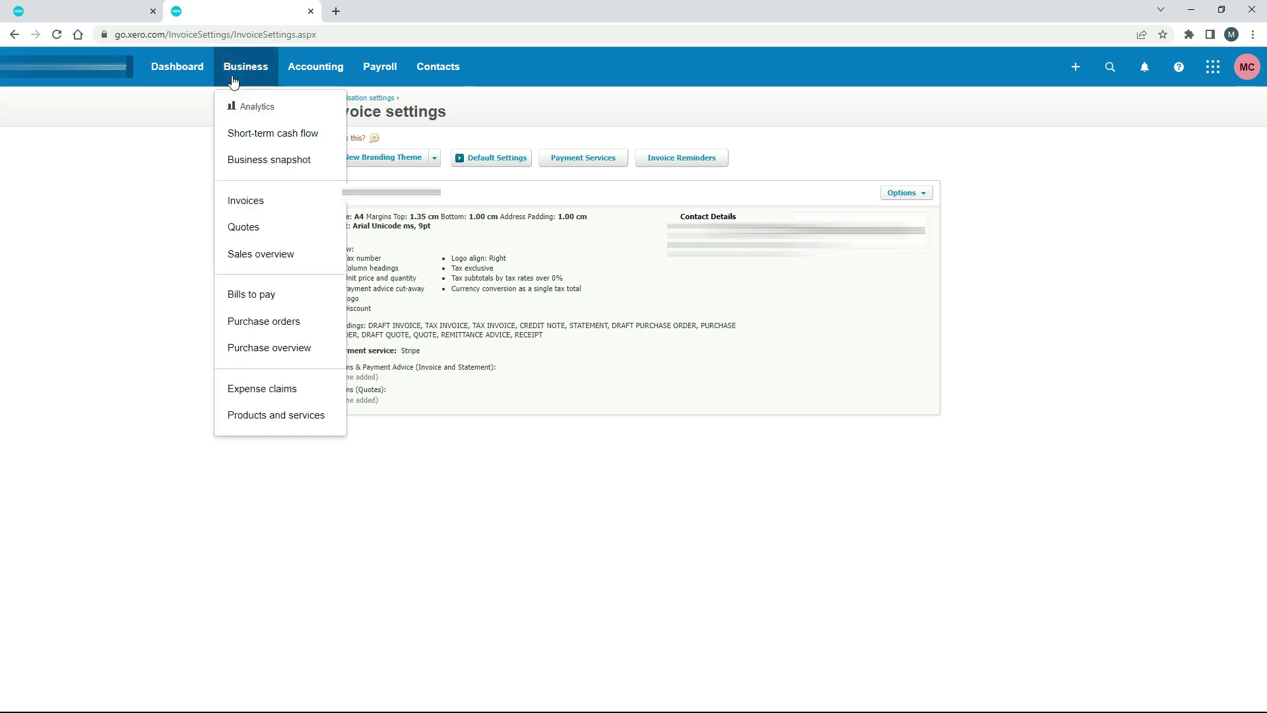
{"action": "left_click", "coordinate": [263, 206]}
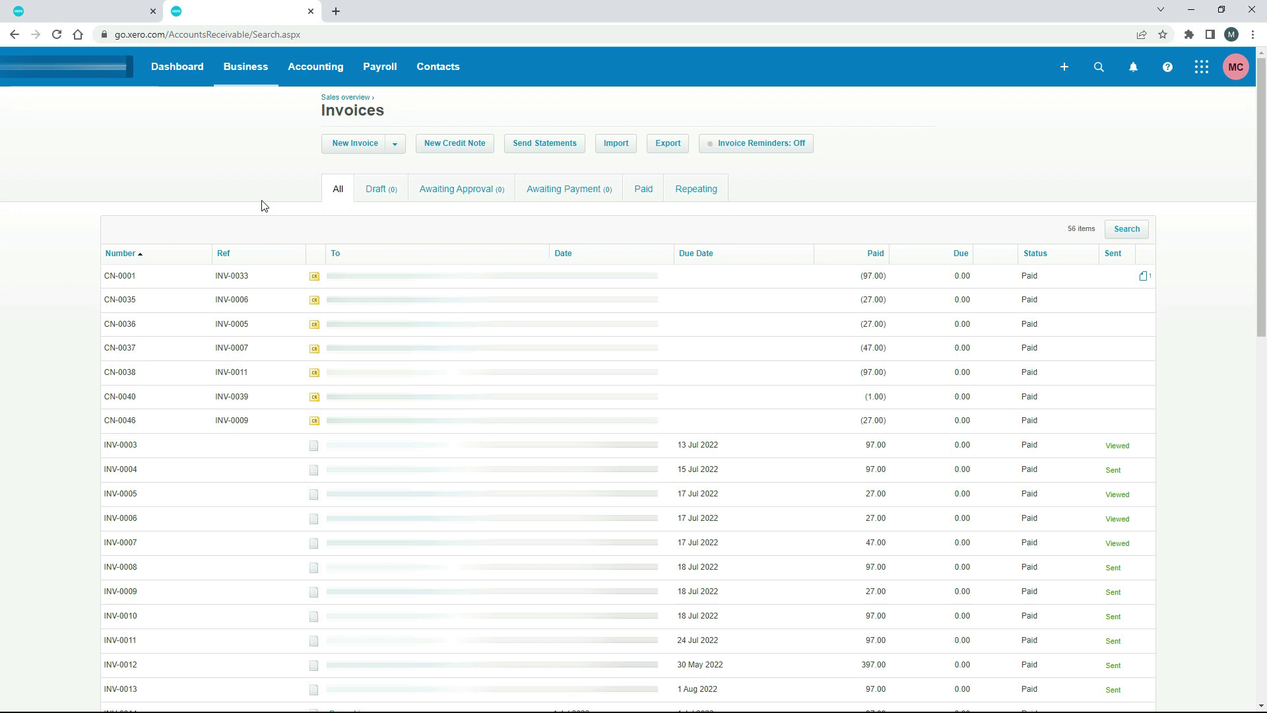
{"action": "left_click", "coordinate": [354, 144]}
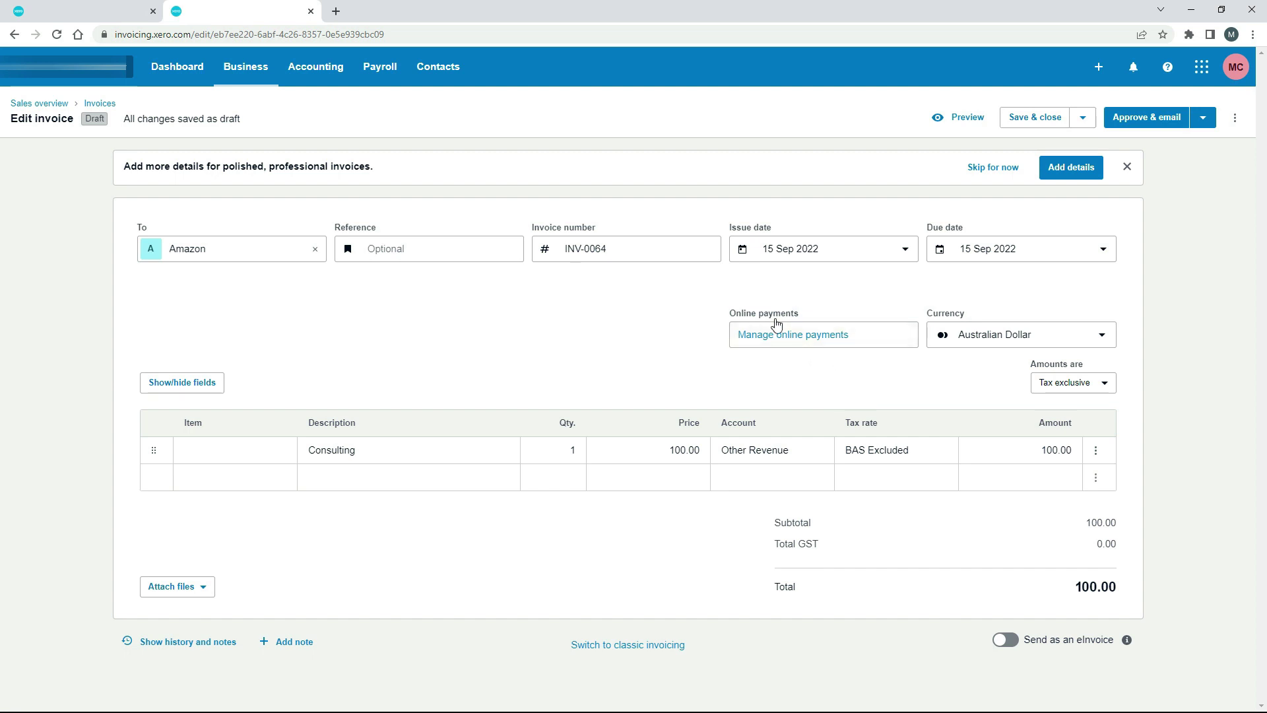
- Enable Credit and Debit Card (Stripe) as the online payment option for draft invoice INV-0064
{"action": "left_click", "coordinate": [808, 337]}
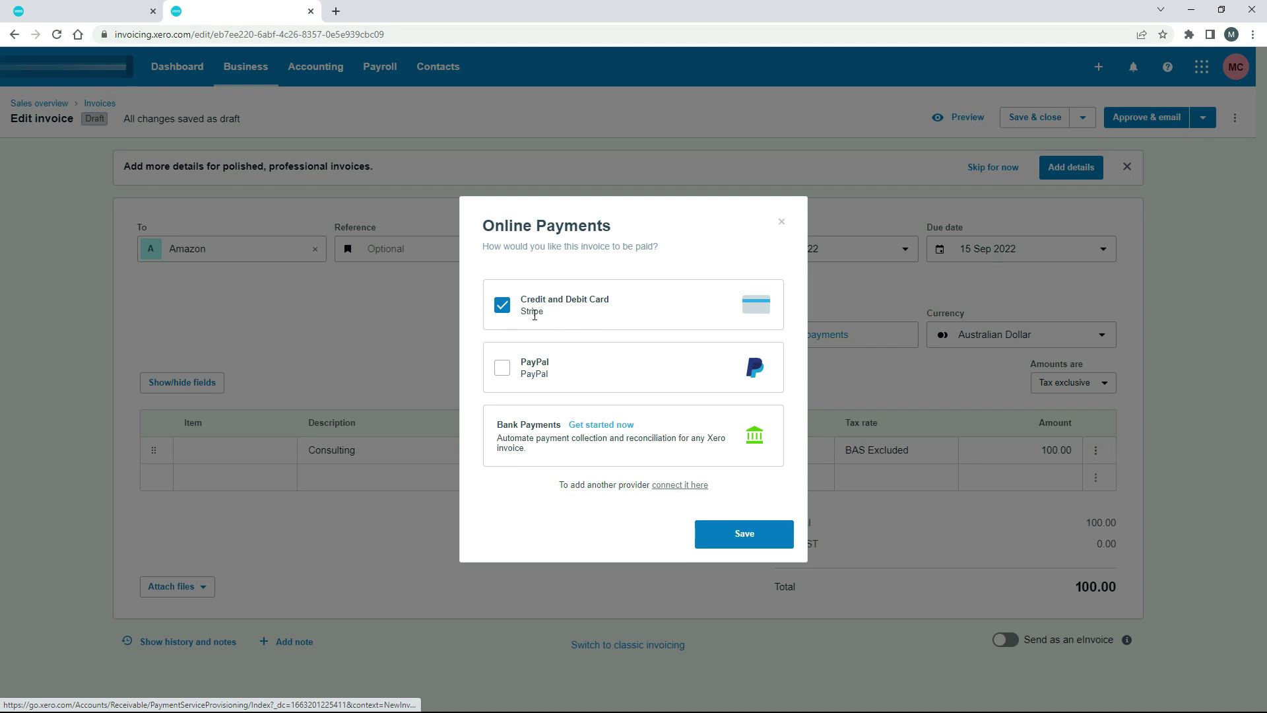
{"action": "left_click", "coordinate": [745, 536]}
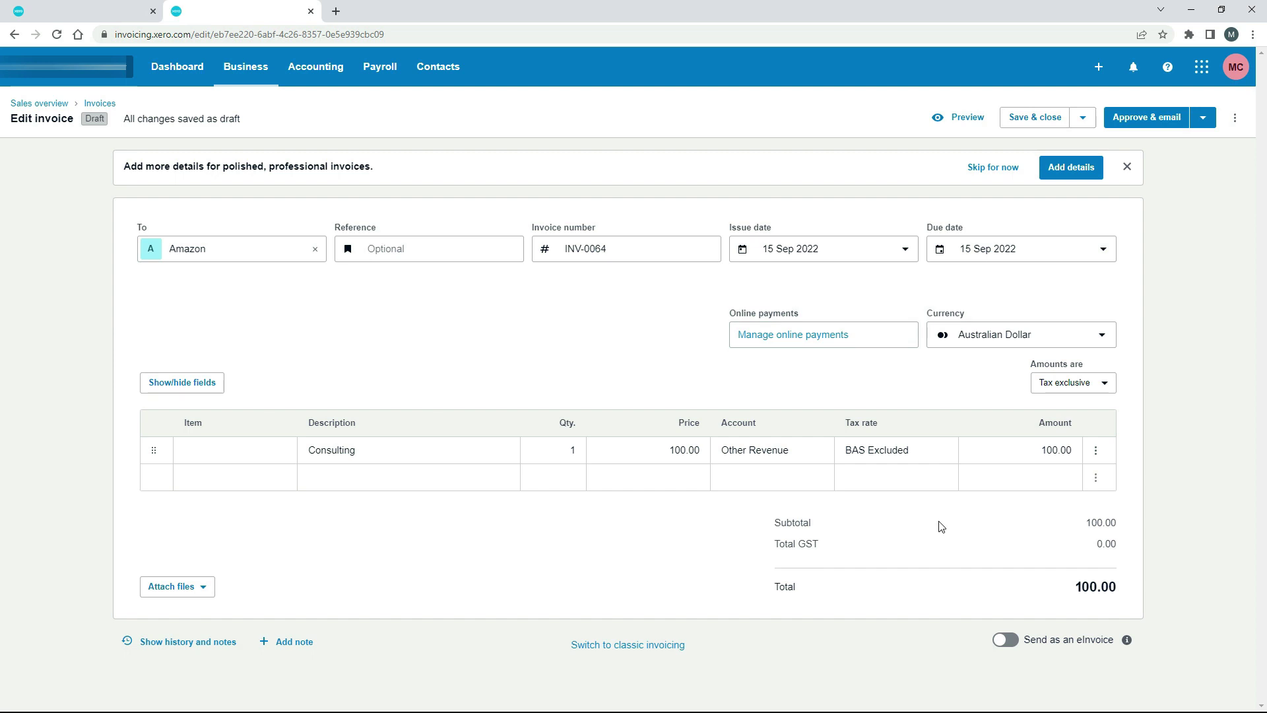
- Approve and email INV-0064, then view the $100.00 invoice email in Gmail
{"action": "left_click", "coordinate": [1145, 119]}
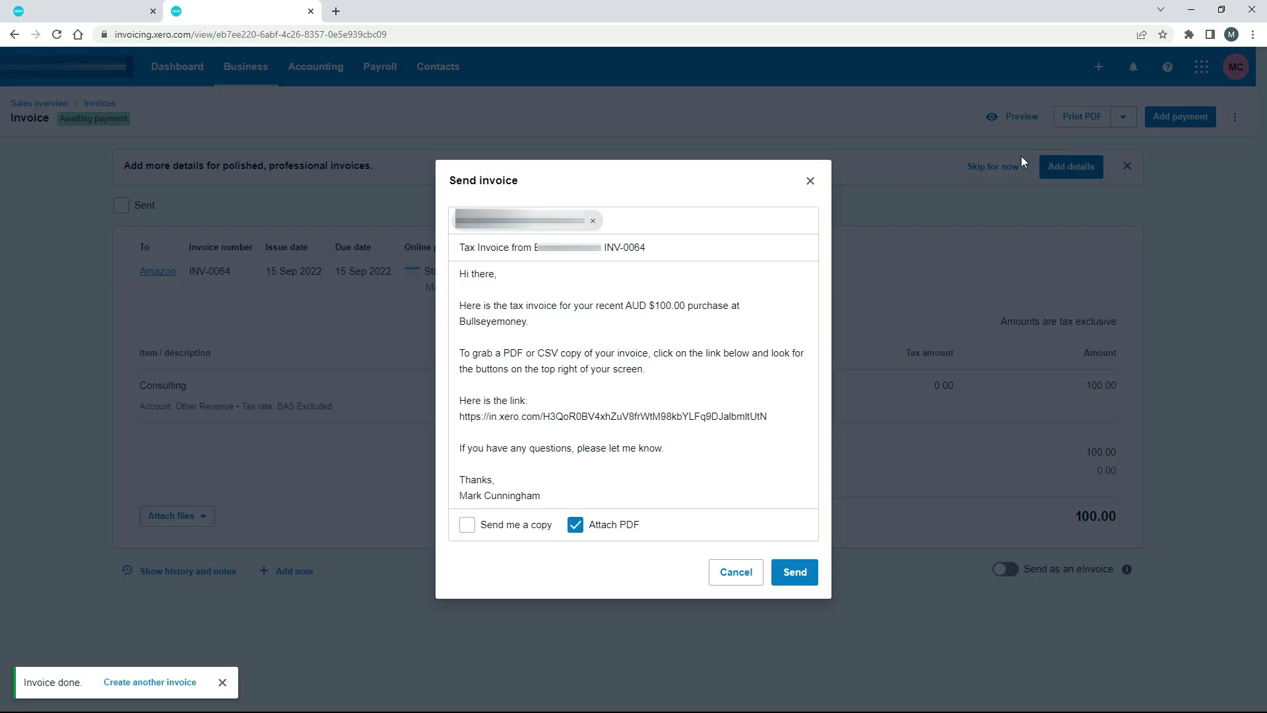
{"action": "left_click", "coordinate": [796, 574]}
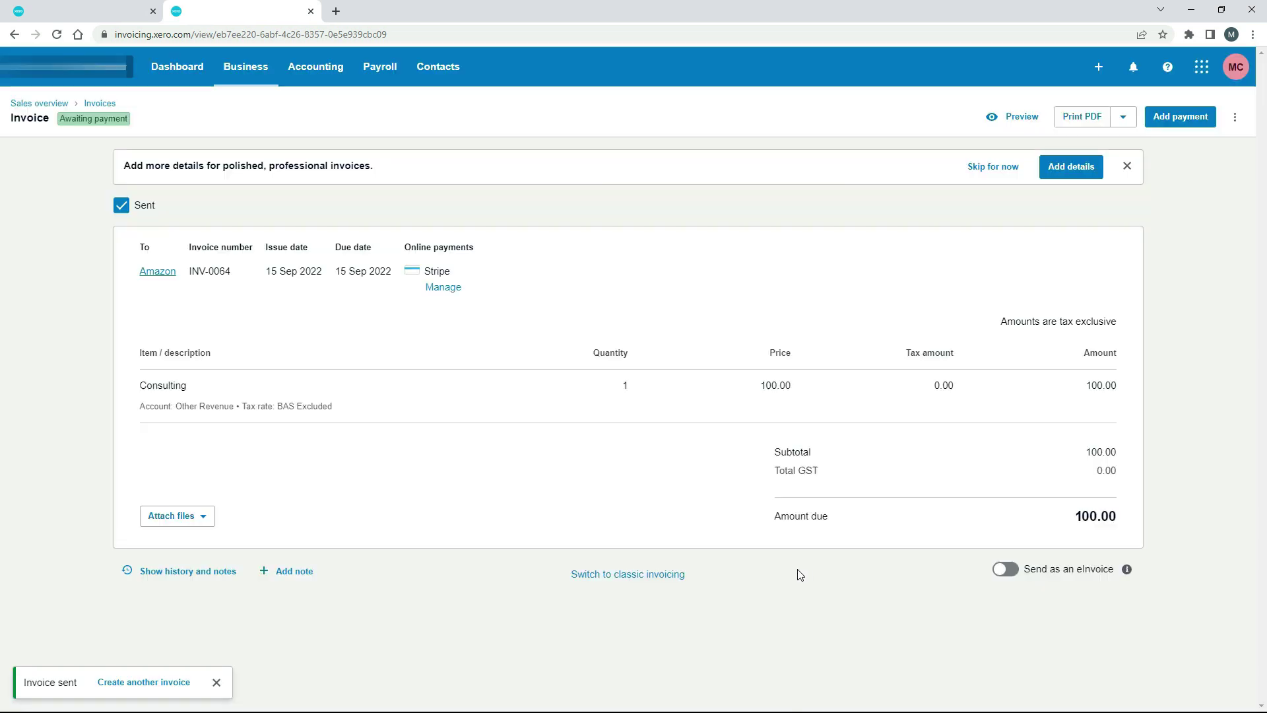
{"action": "left_click", "coordinate": [1193, 11]}
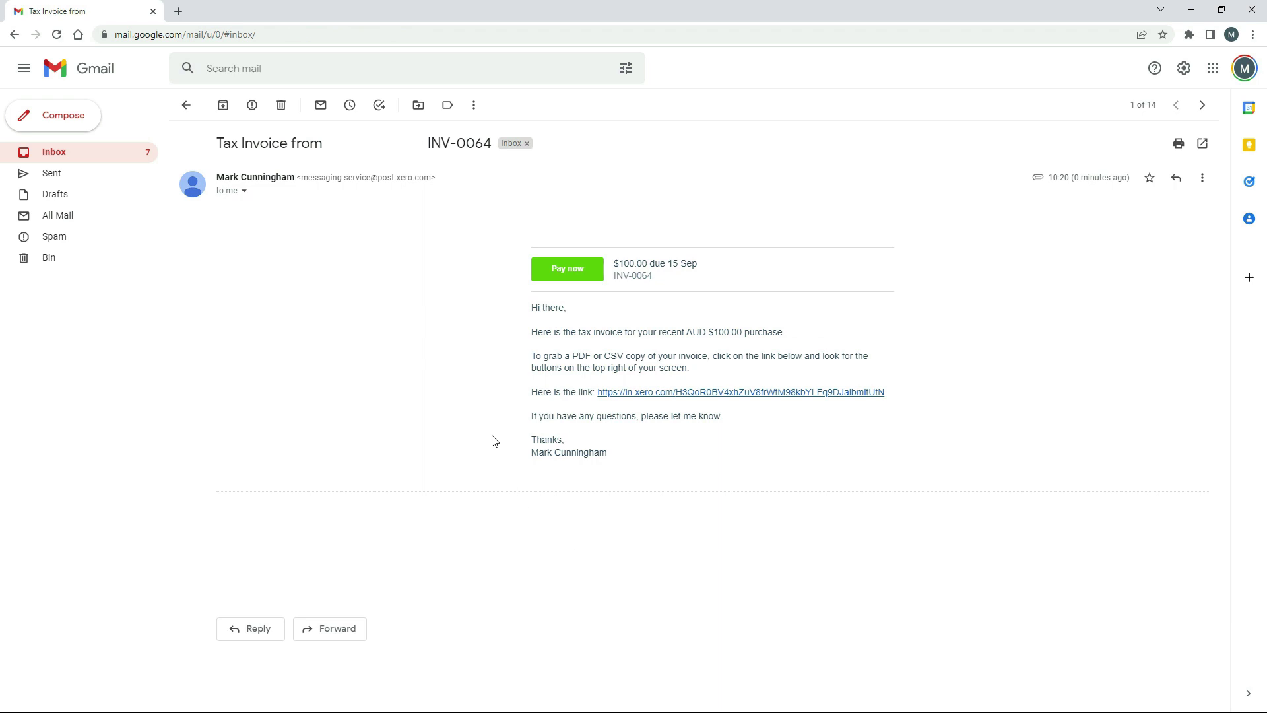
- Open the email's Pay now link to INV-0064's online view, closing the payment method choice
{"action": "left_click", "coordinate": [574, 272]}
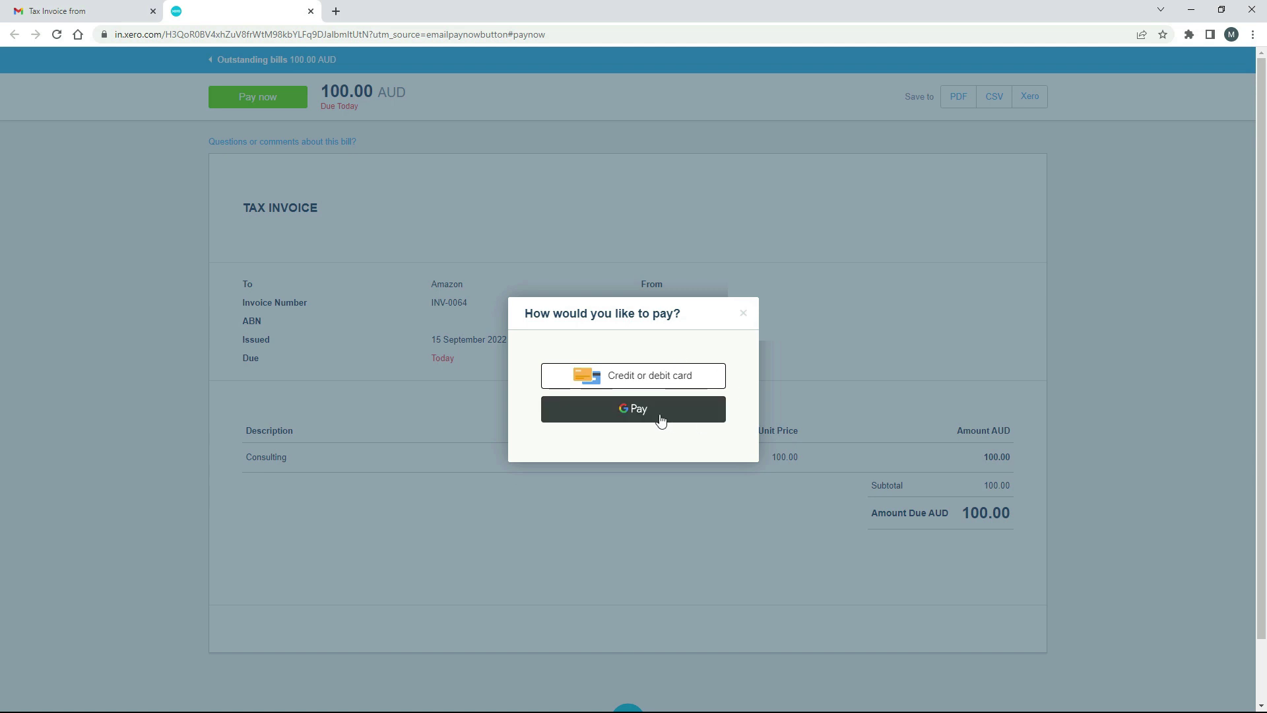
{"action": "left_click", "coordinate": [744, 316]}
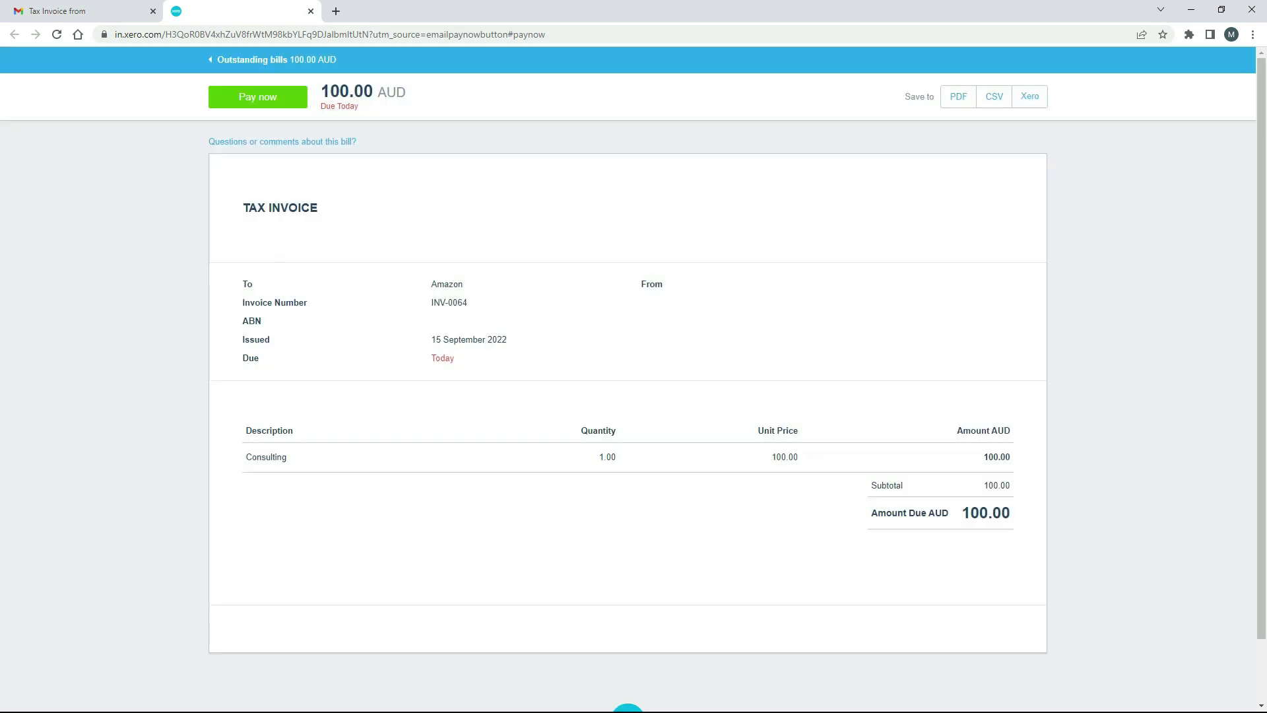